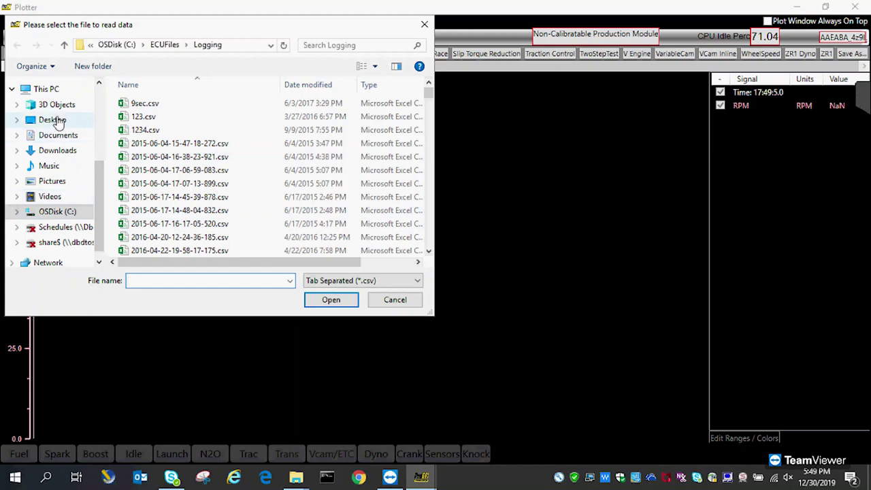
- Open CAN_00000039.csv from Desktop > Proefi > ProEFI Logs > Proefi logs > fl2k
click(54, 120)
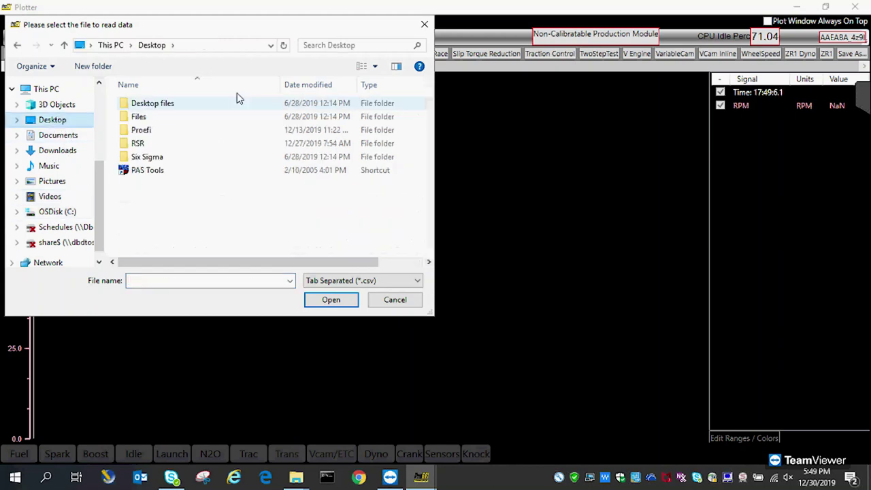
double_click(155, 132)
click(157, 118)
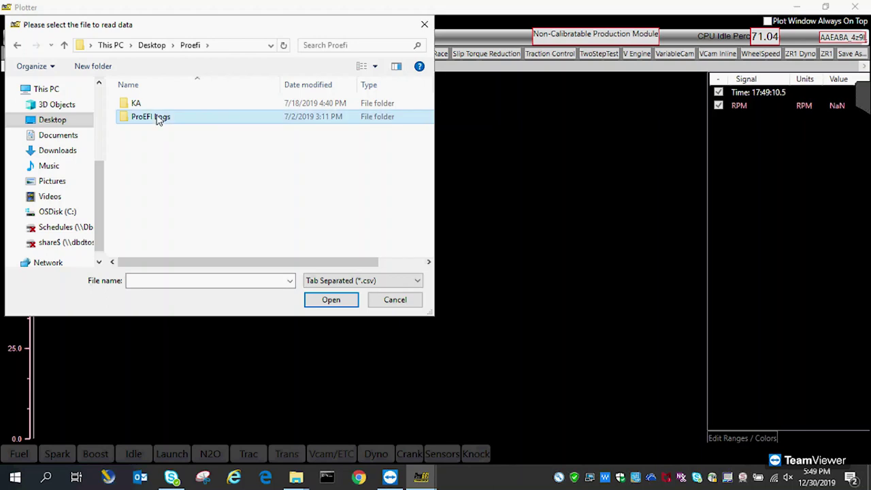
double_click(157, 117)
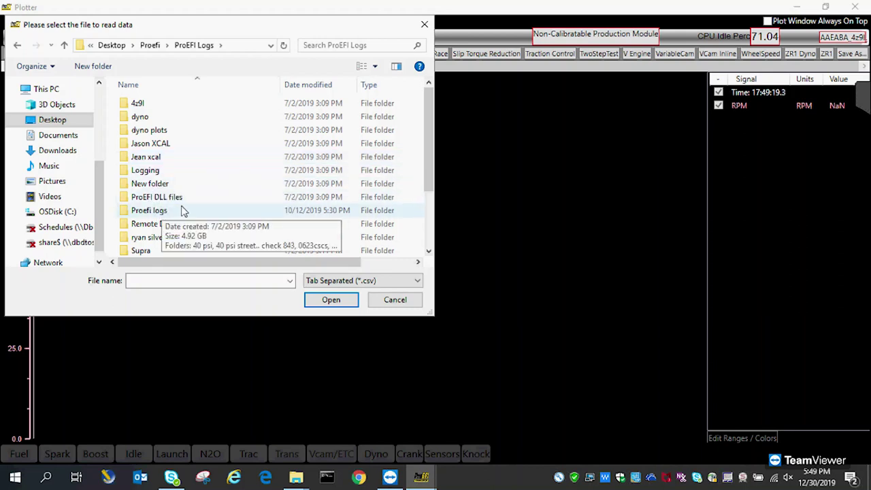
double_click(158, 213)
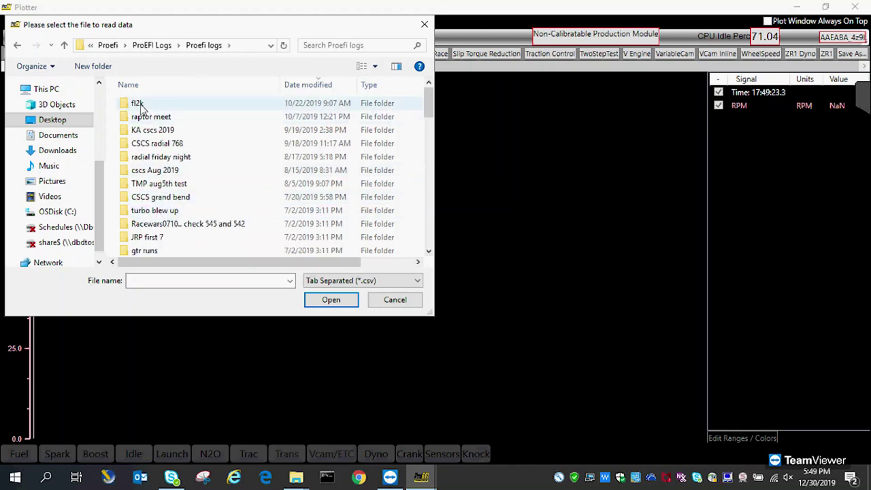
double_click(140, 105)
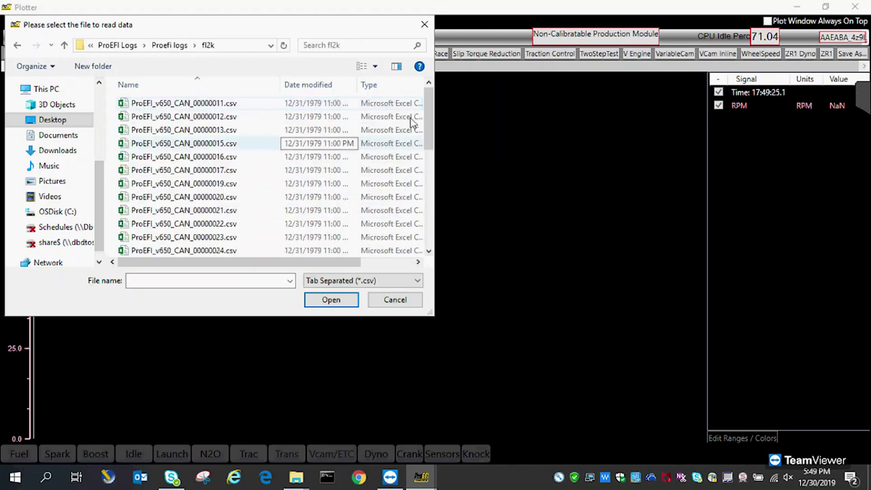
drag(425, 128, 425, 218)
drag(333, 262, 387, 262)
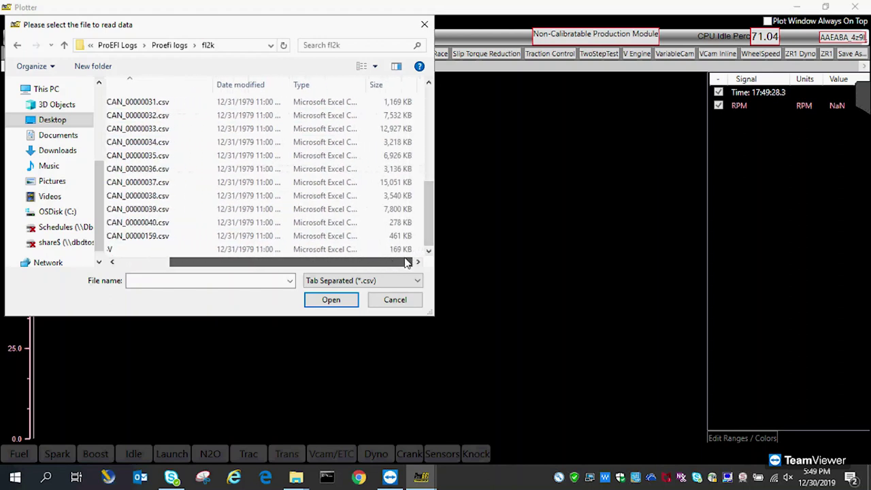
double_click(400, 213)
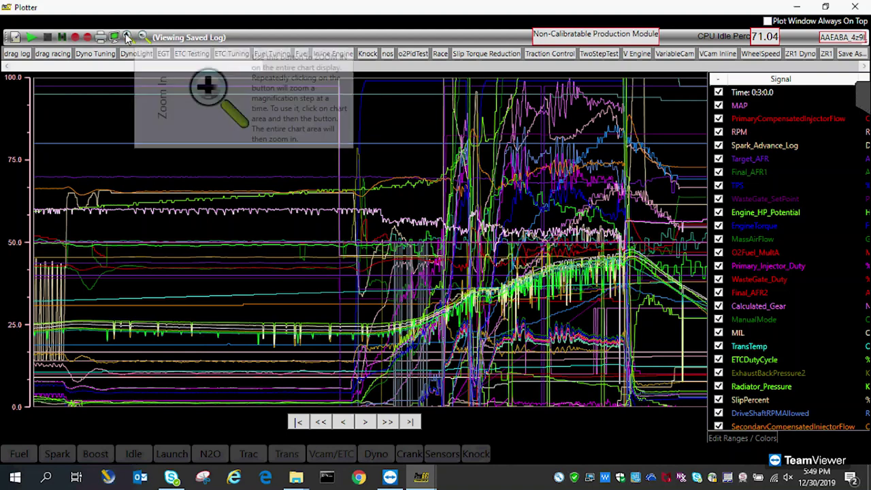
- Zoom the plot's time axis in eleven steps
click(127, 37)
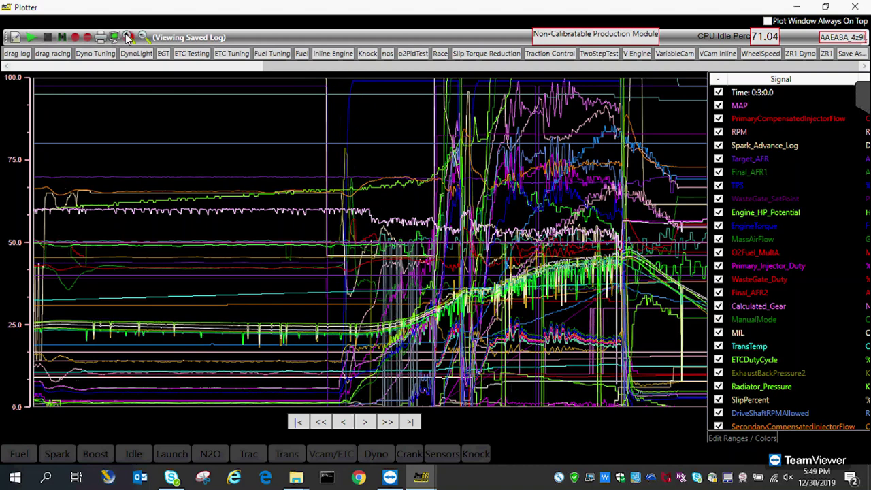
click(127, 38)
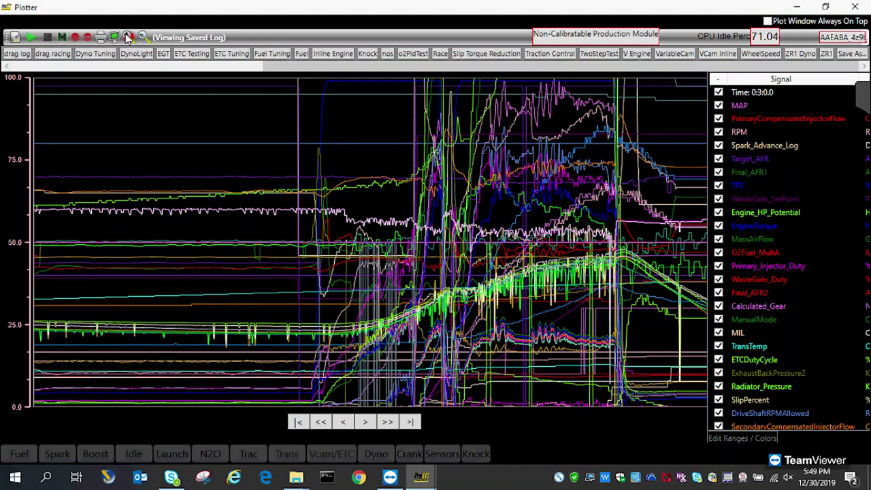
click(127, 37)
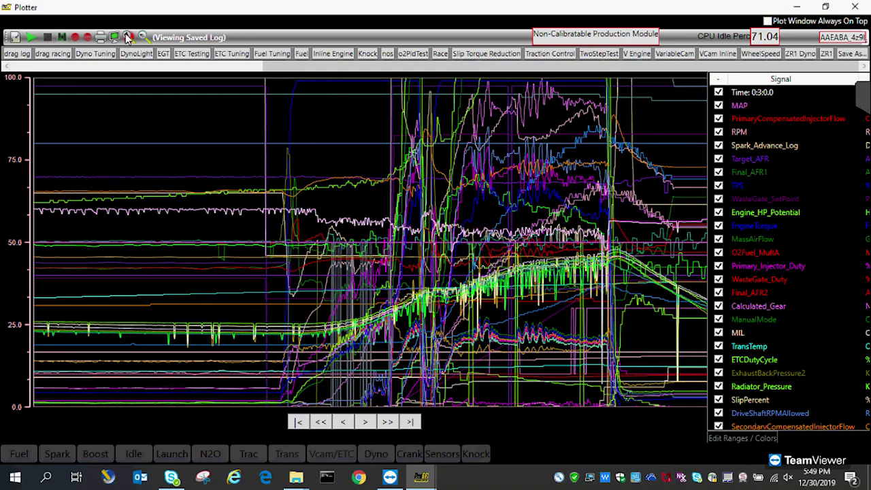
click(128, 37)
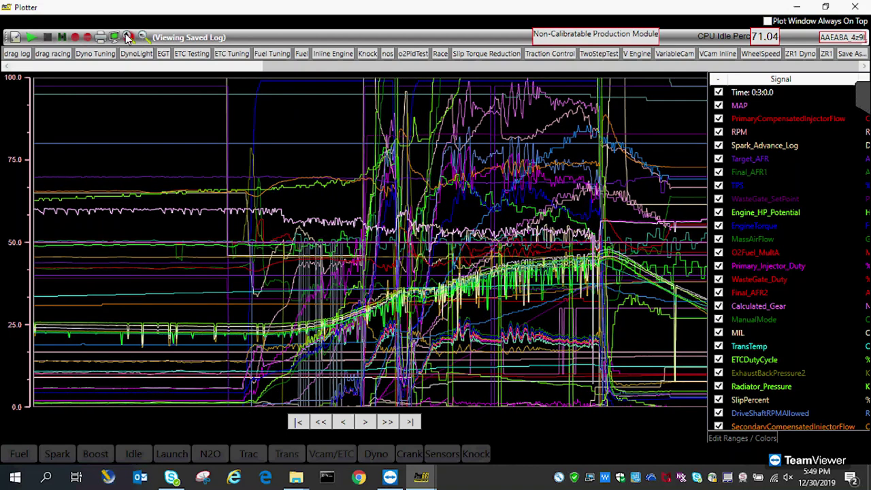
click(127, 37)
click(128, 38)
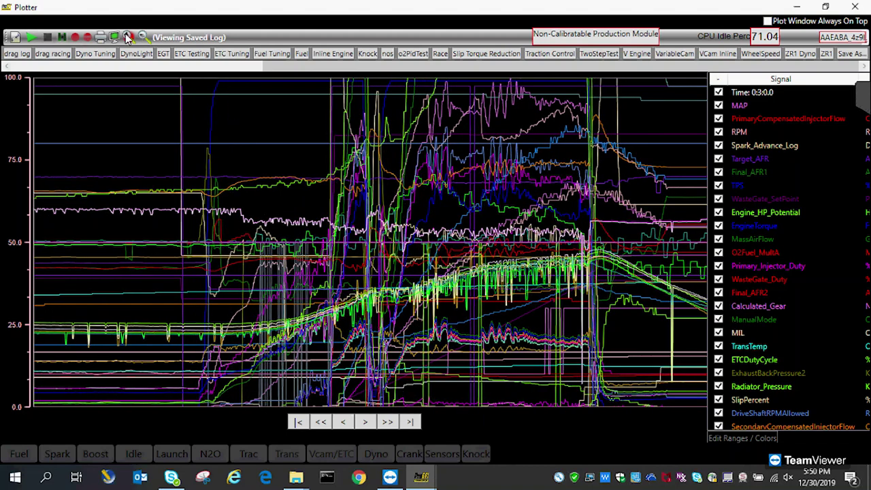
click(127, 38)
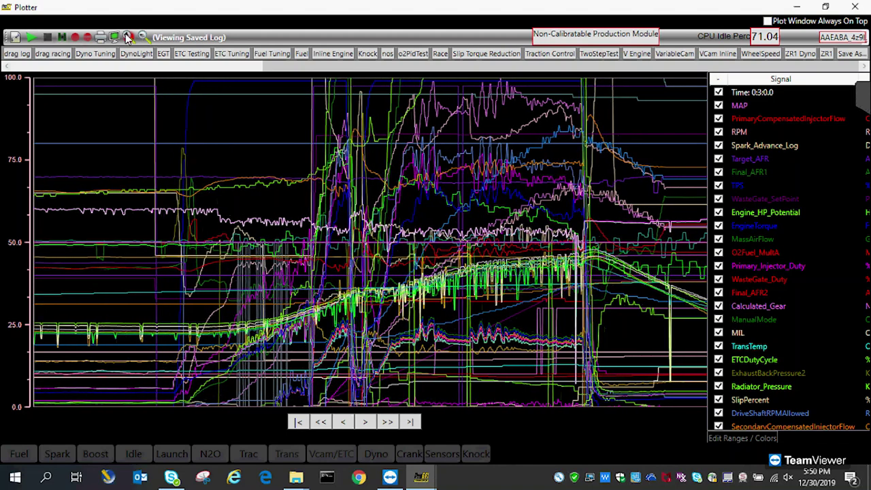
click(127, 37)
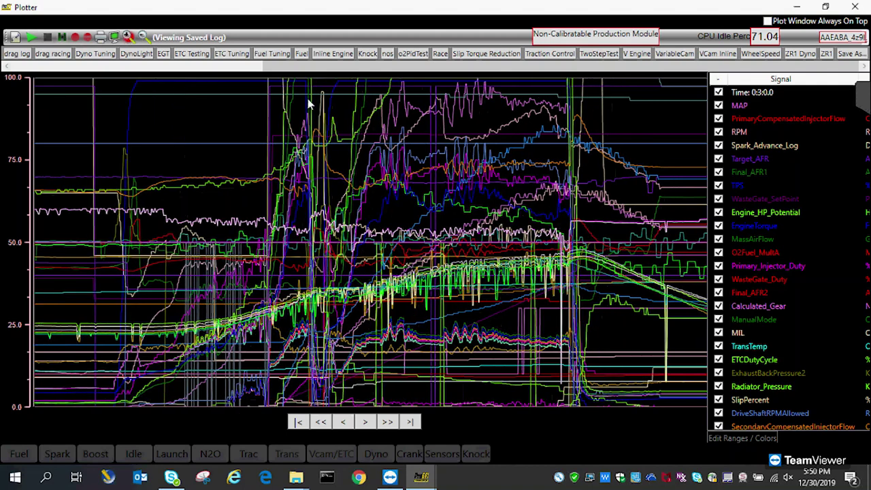
click(127, 38)
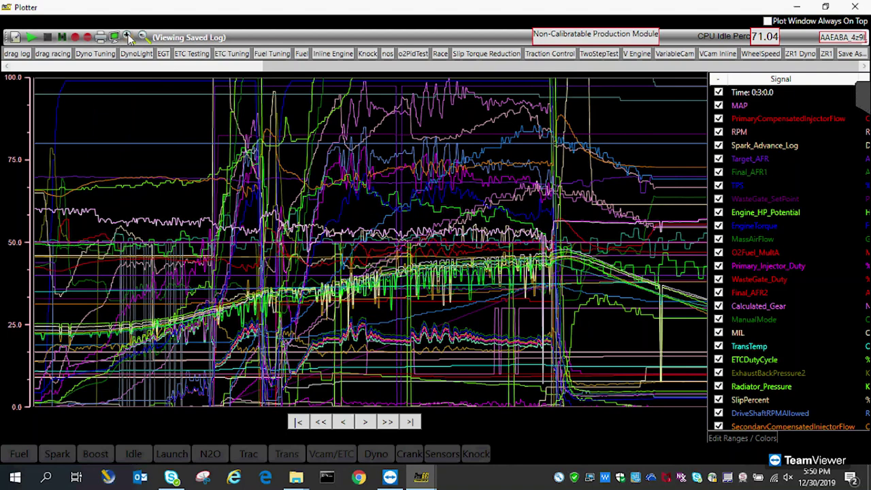
click(127, 37)
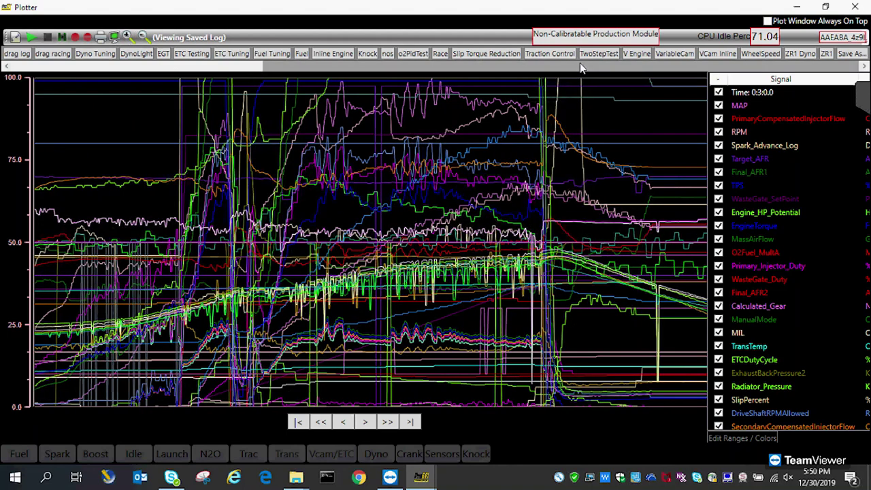
click(129, 38)
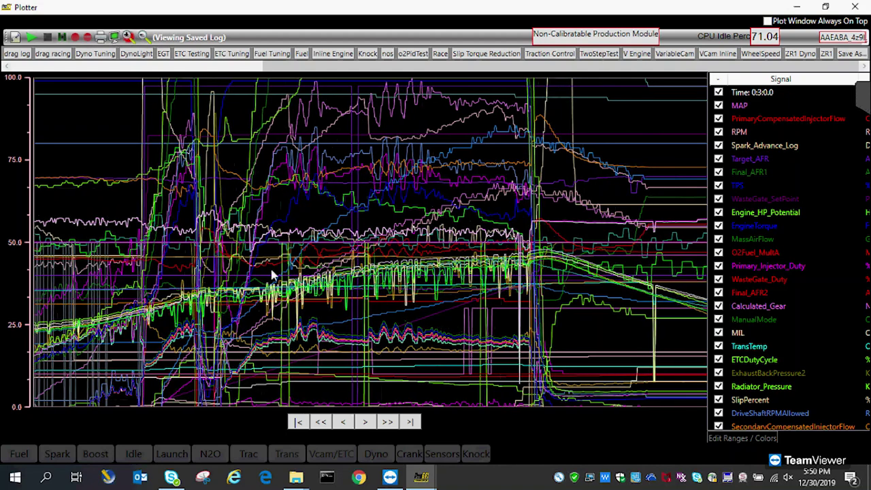
- Step the plot back in time to the start of the run
click(346, 423)
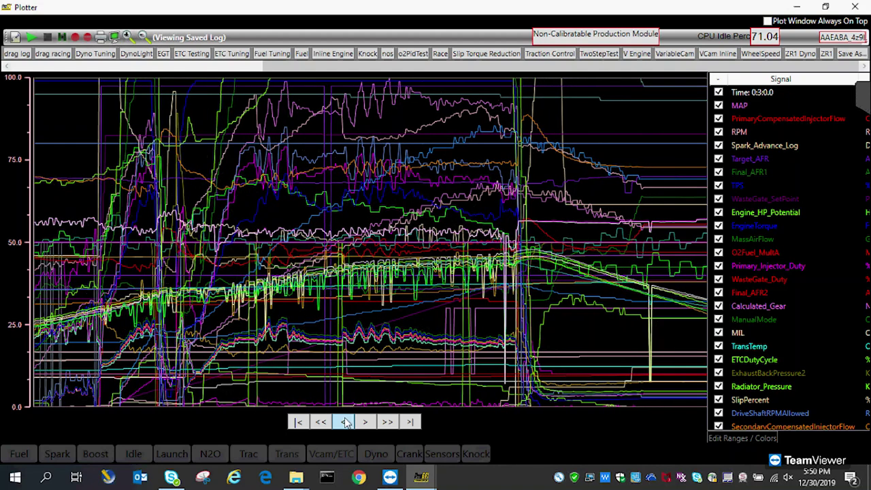
click(346, 422)
click(345, 422)
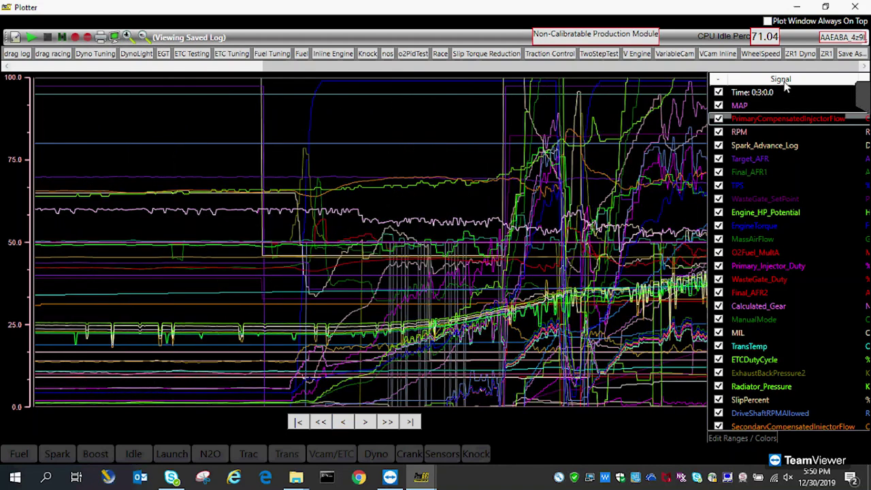
- Apply the WheelSpeed preset to show RPM and both wheel speeds, then advance through the run
click(766, 55)
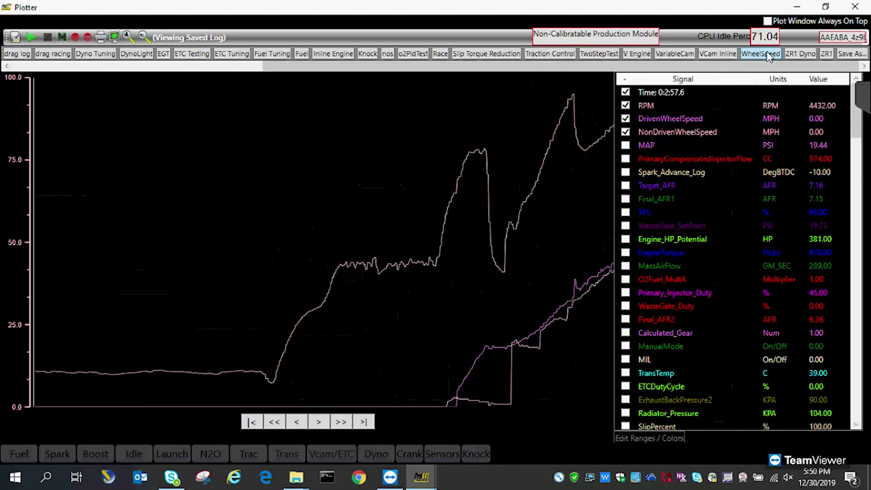
click(320, 421)
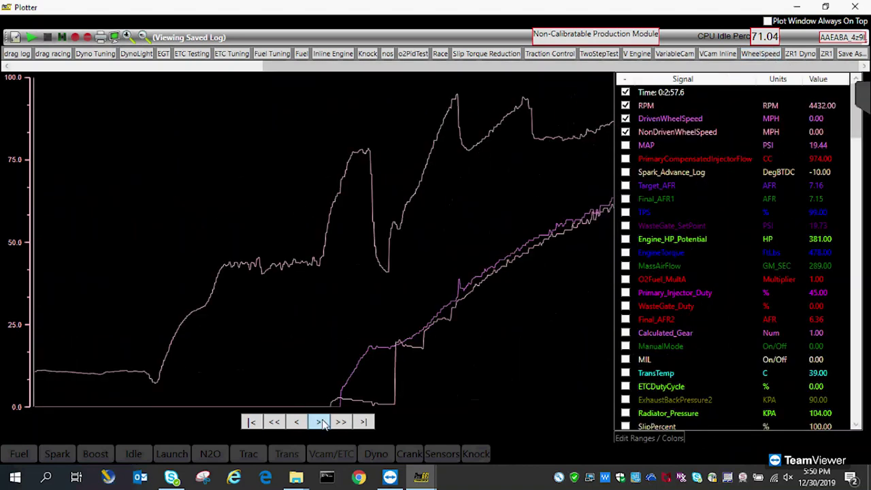
click(323, 422)
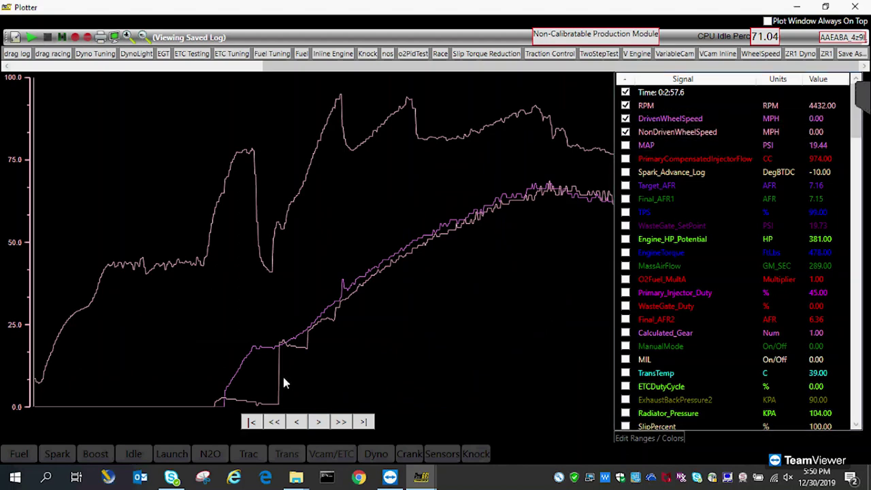
click(320, 422)
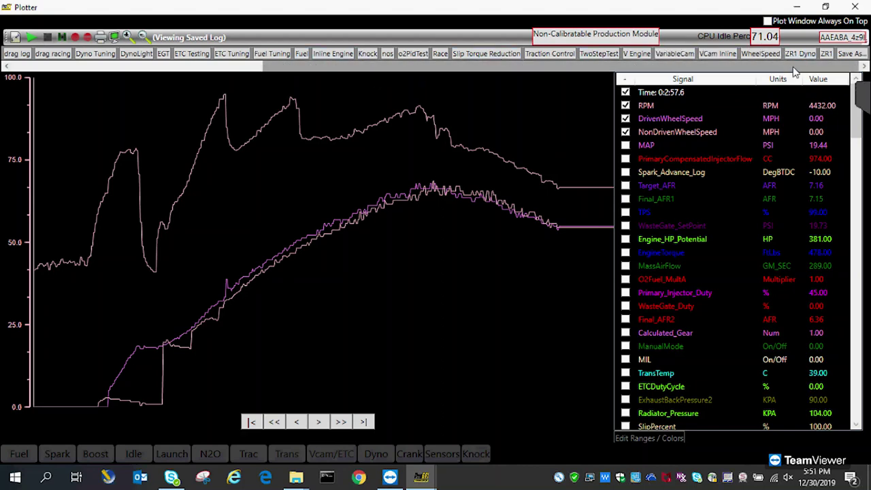
- Apply the 'drag log' preset to chart EGTs, oil pressure, oil temperature and acceleration
click(18, 53)
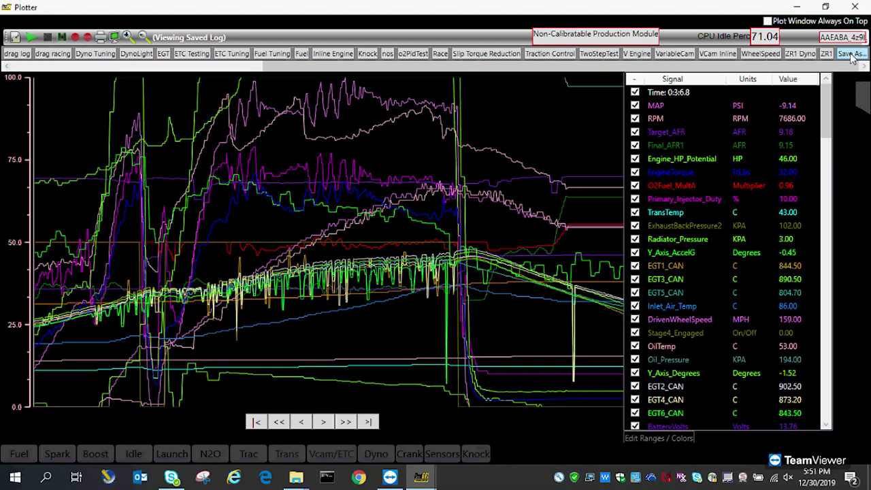
click(652, 117)
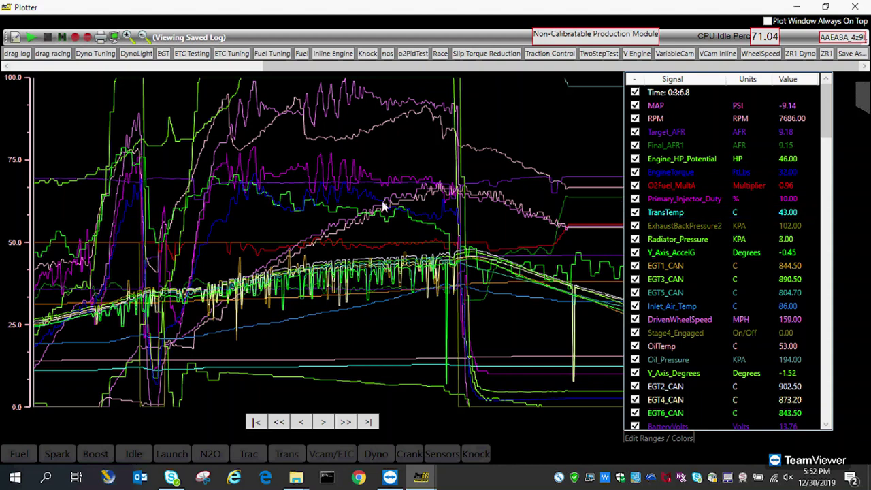
- Place the time cursor at 0:3:3.6 and 0:3:4.0, then back at 0:3:1.5
click(323, 210)
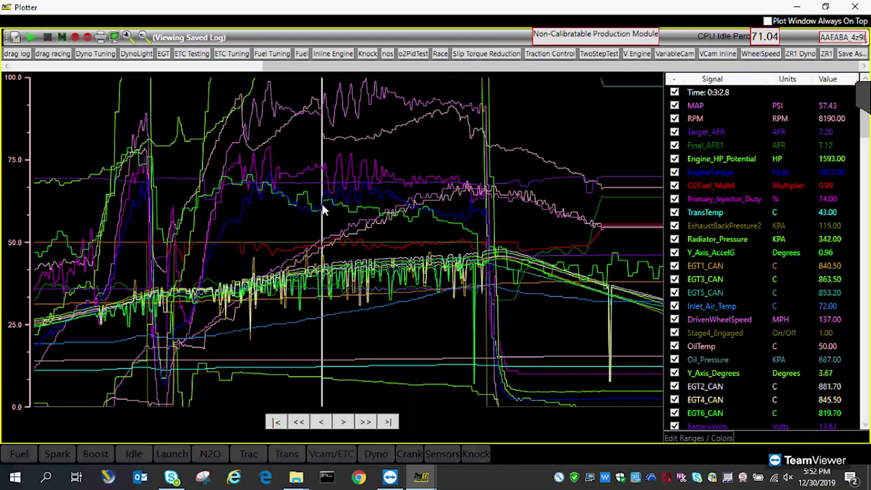
click(382, 215)
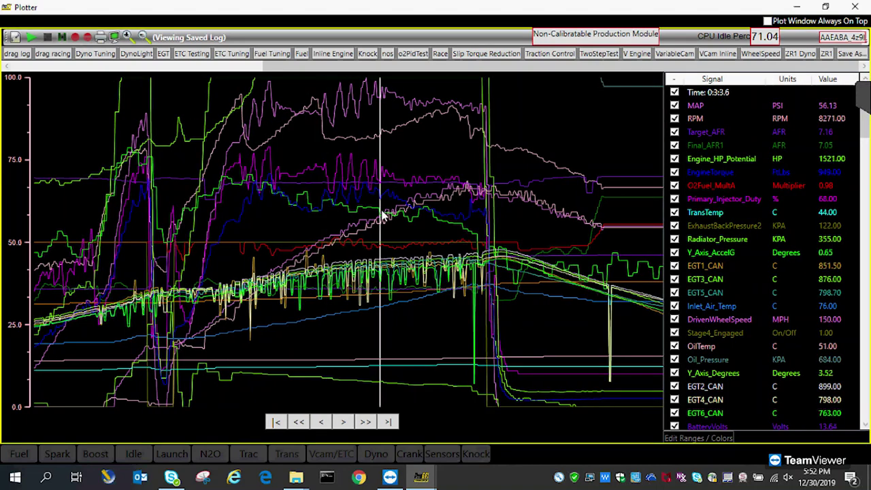
click(397, 219)
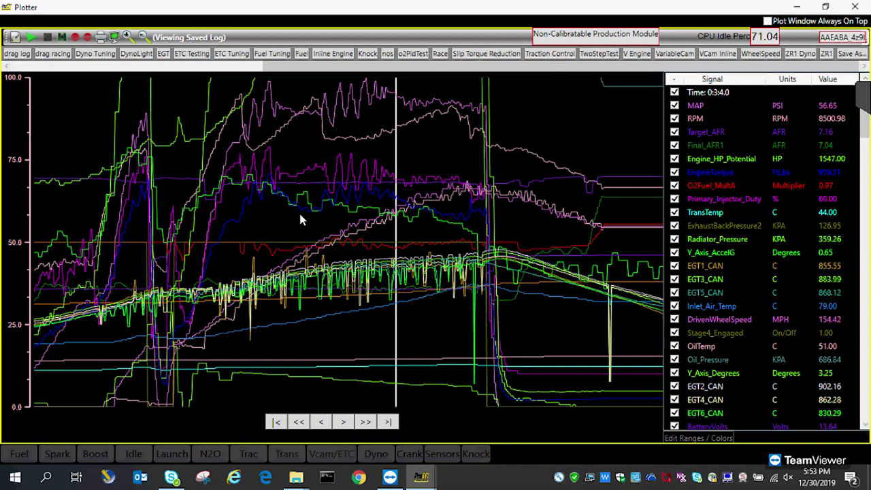
click(276, 207)
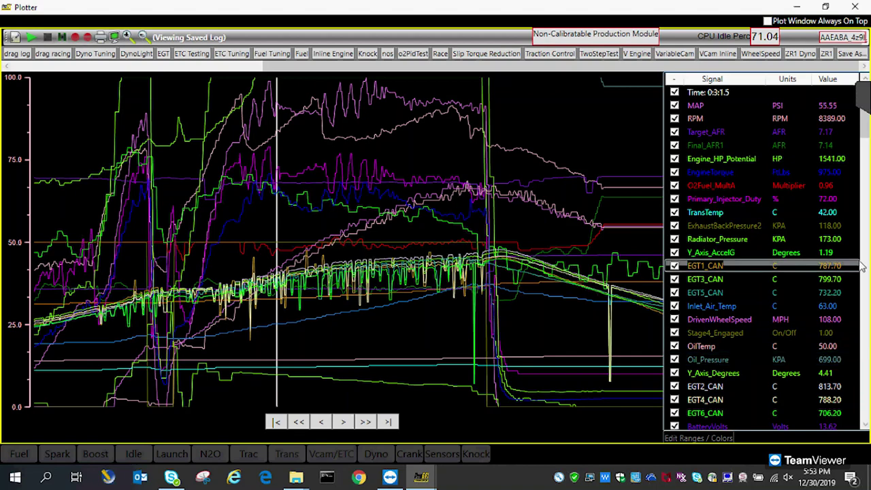
- Scroll the signal list and read values at 0:2:59.4 and 0:2:59.1
scroll(864, 136, down, 1)
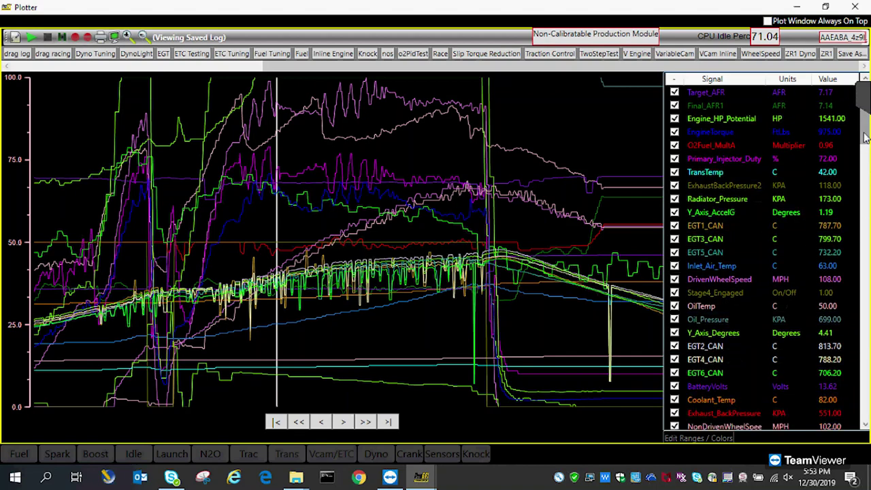
scroll(864, 144, down, 1)
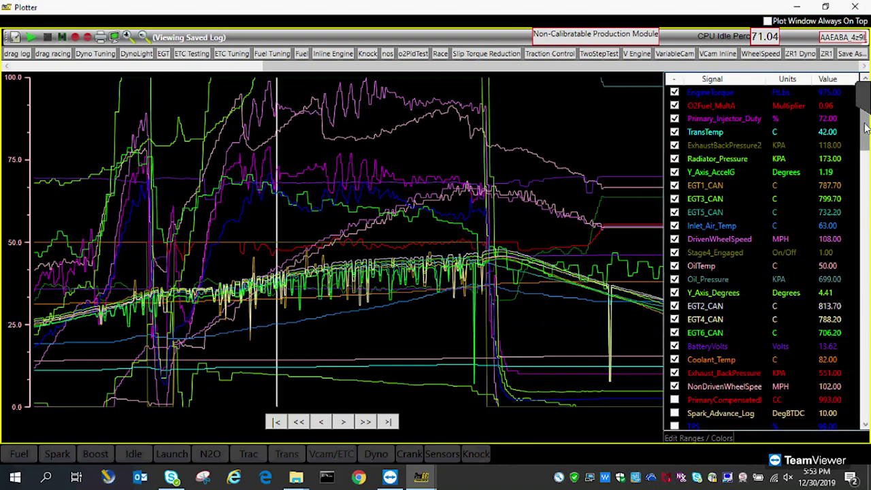
scroll(866, 149, up, 3)
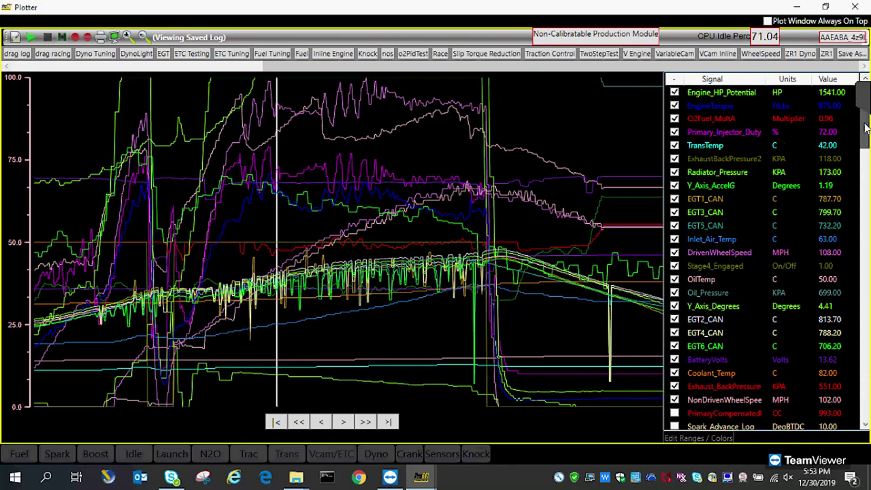
click(174, 194)
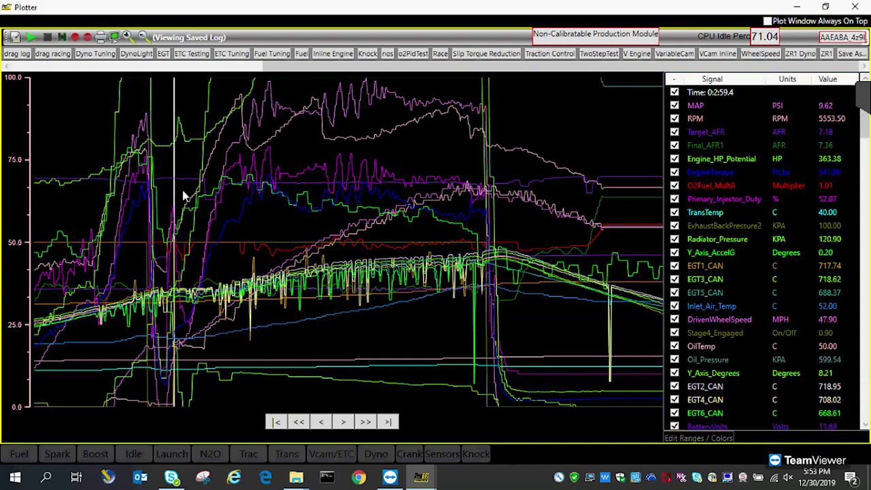
click(161, 196)
- Try the WheelSpeed preset, then set the time cursor to 0:2:57.8 before launch
click(760, 54)
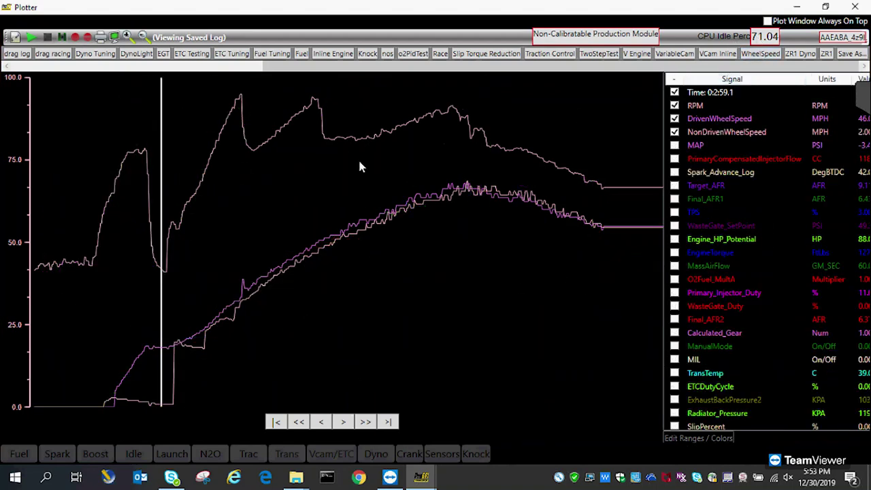
click(101, 301)
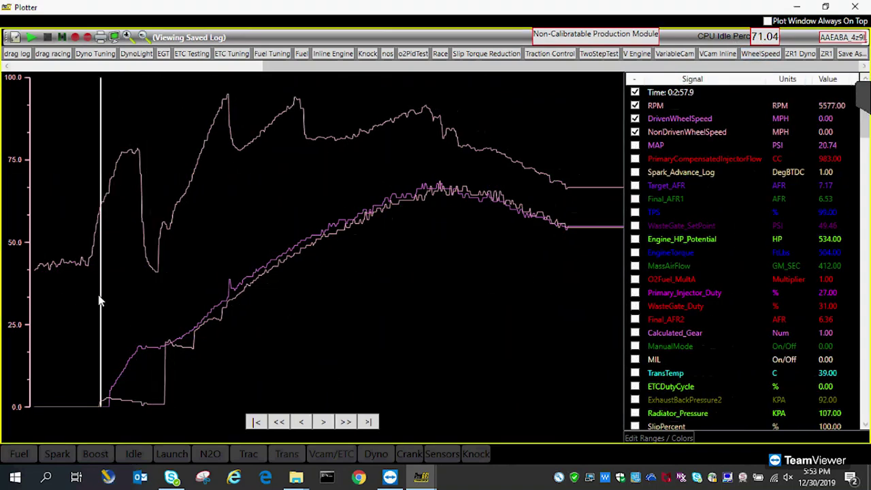
click(94, 301)
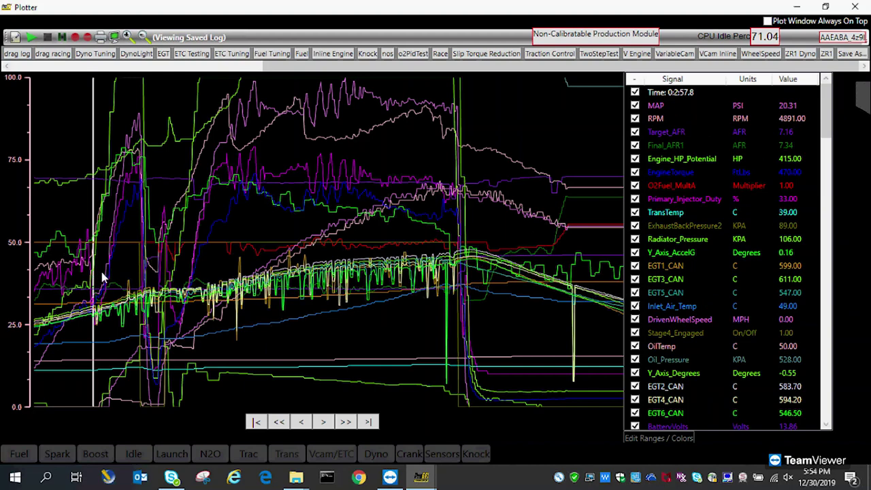
- Step the time cursor through 0:2:58.3, 0:2:58.7, 0:2:59.0, 0:2:58.9, 0:2:59.1 to 0:2:59.3
drag(112, 277, 139, 273)
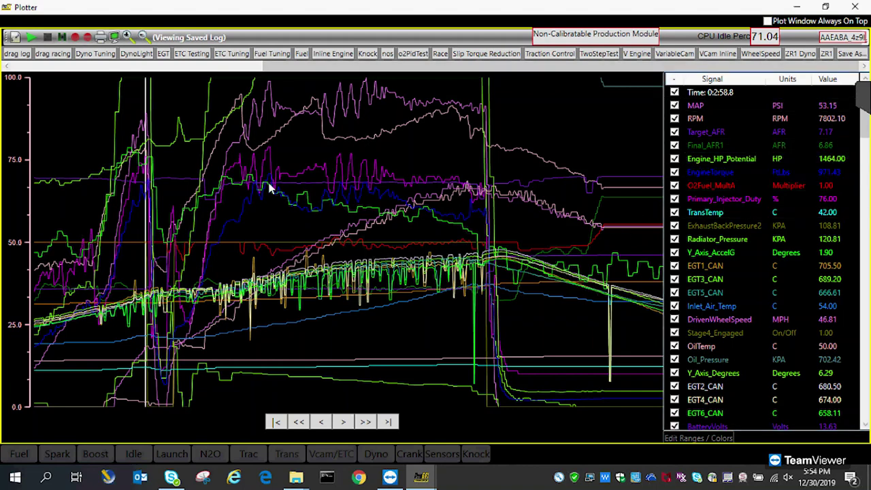
click(144, 229)
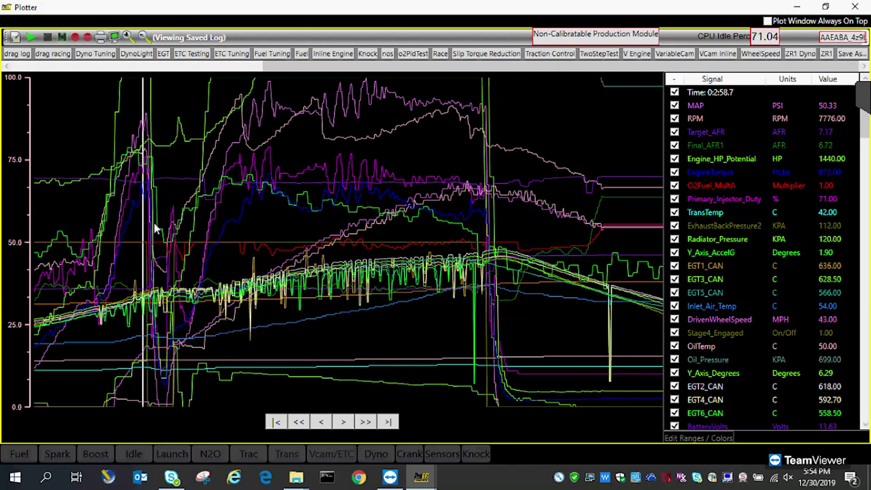
click(155, 230)
click(156, 230)
mouse_move(156, 231)
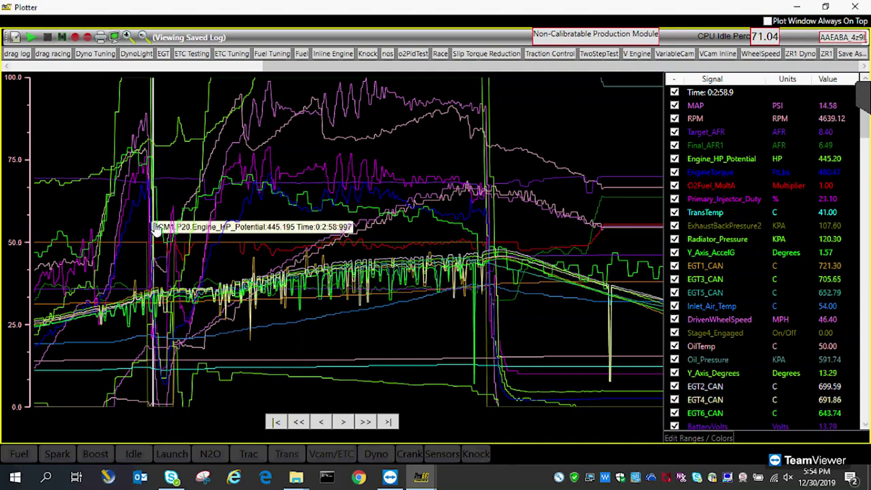
click(161, 230)
click(168, 228)
- Plot RPM, both wheel speeds and TPS, and read values at 0:3:1.6
click(761, 53)
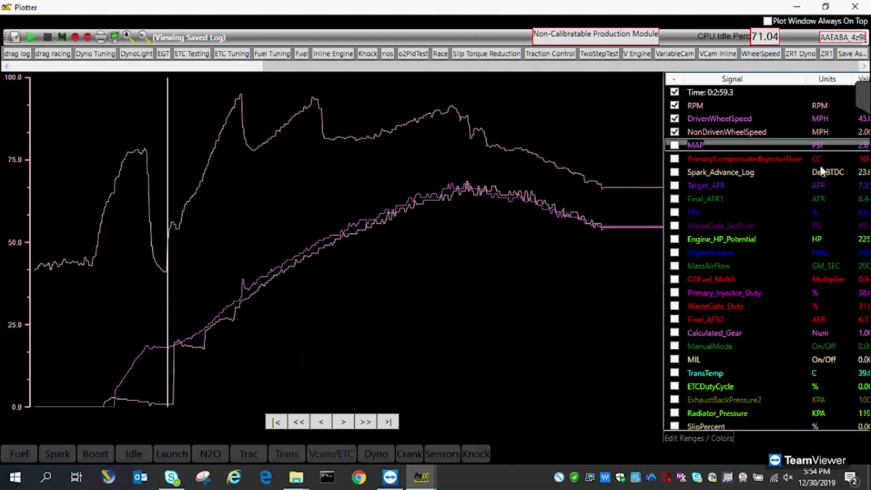
click(674, 212)
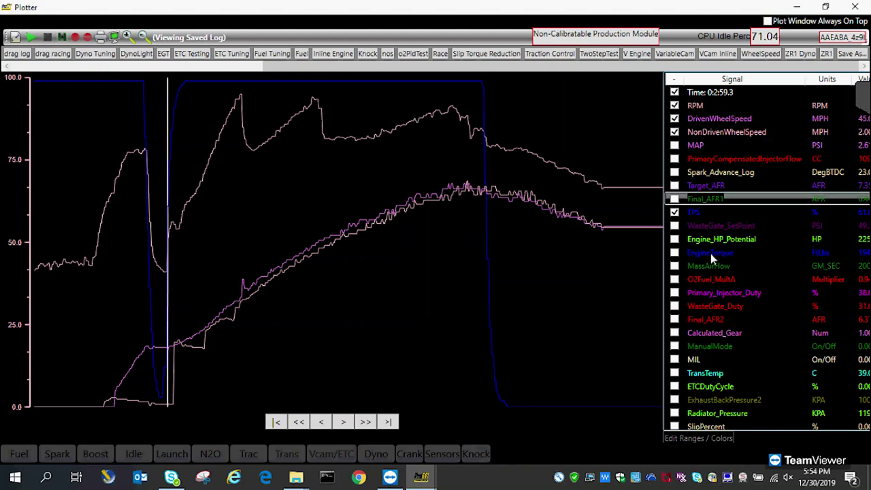
click(282, 201)
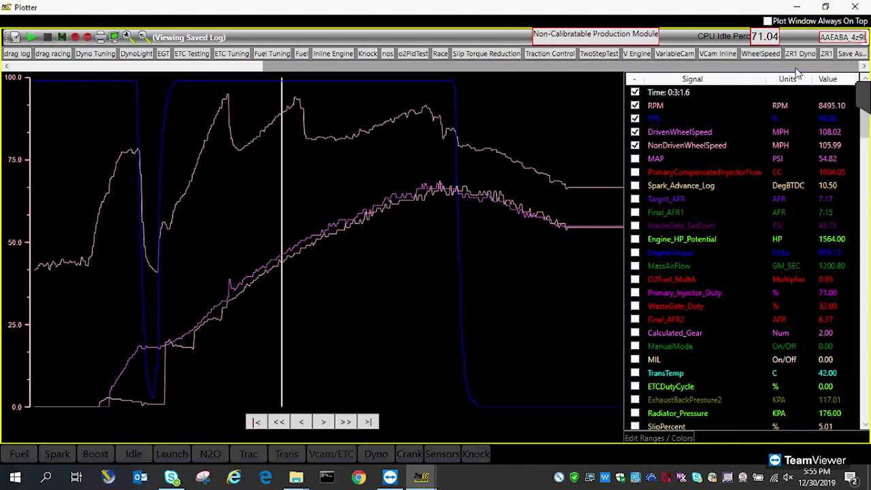
- Add Radiator_Pressure to the plot and read it around 0:3:0.4 to 0:3:0.8
drag(868, 125, 865, 155)
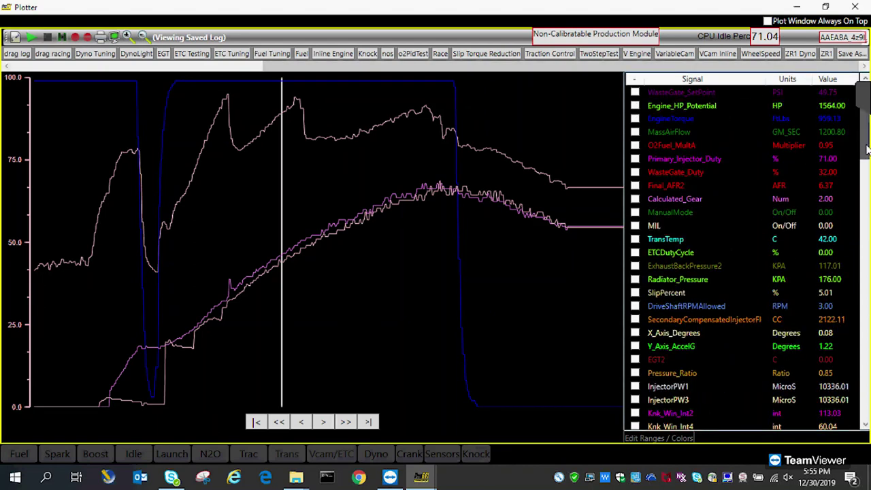
click(634, 280)
click(219, 240)
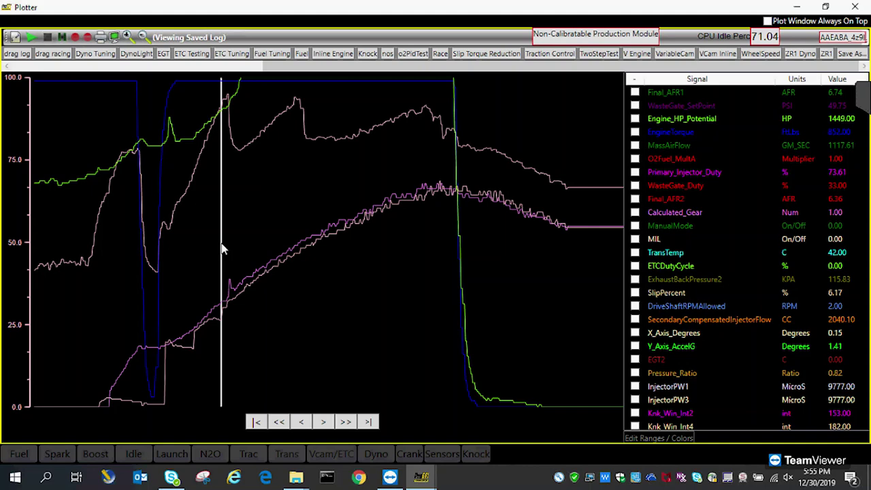
click(234, 247)
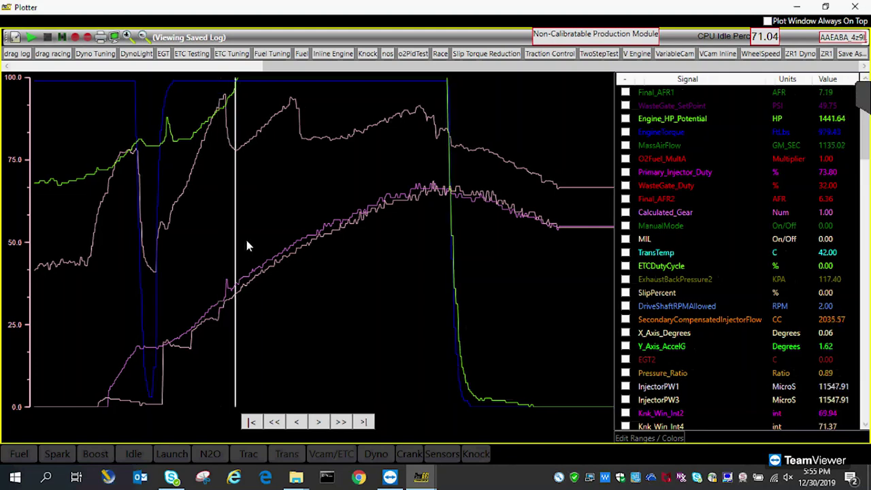
click(247, 245)
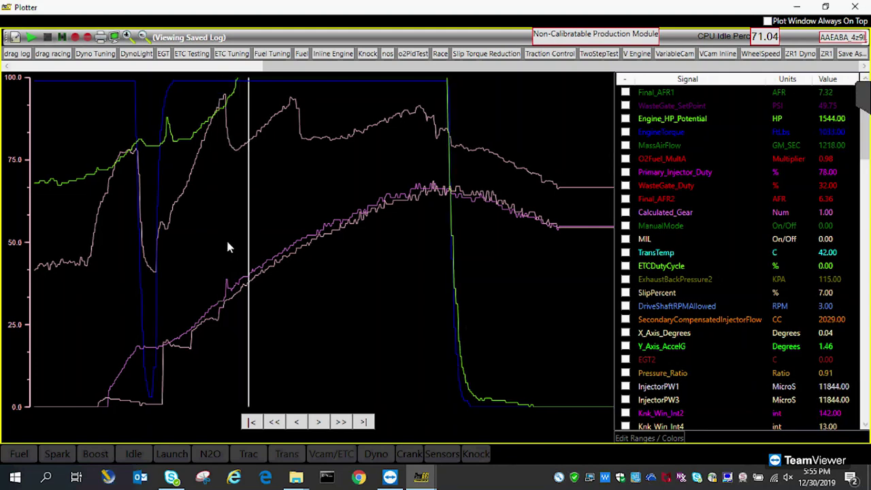
click(227, 247)
scroll(865, 112, up, 4)
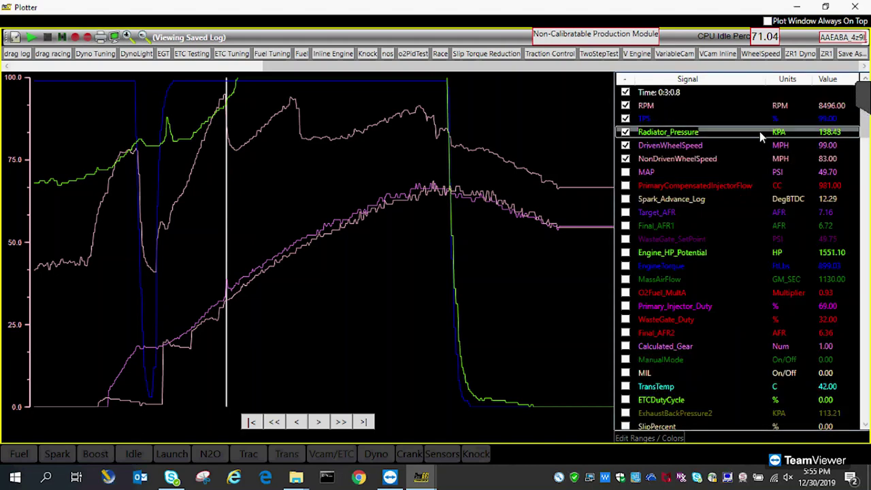
- Check TPS during the throttle dip, then move the cursor from 0:2:59.2 through 0:3:0.5 to 0:3:1.3
click(210, 215)
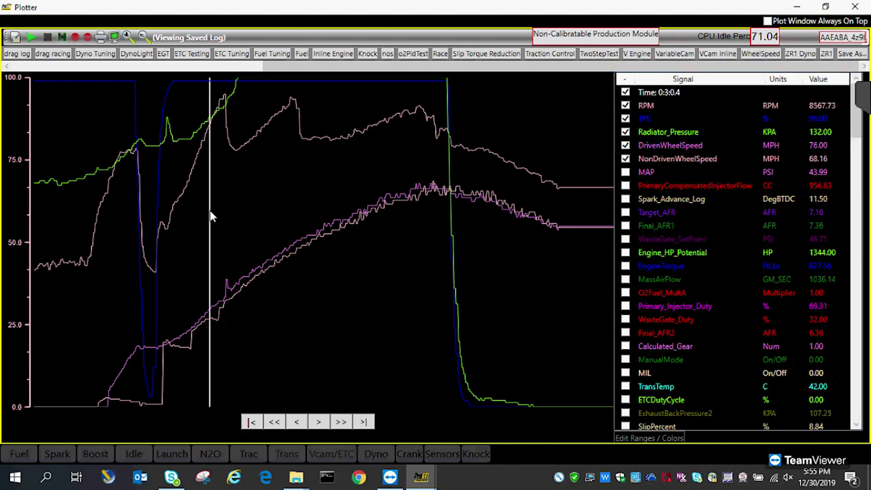
click(140, 213)
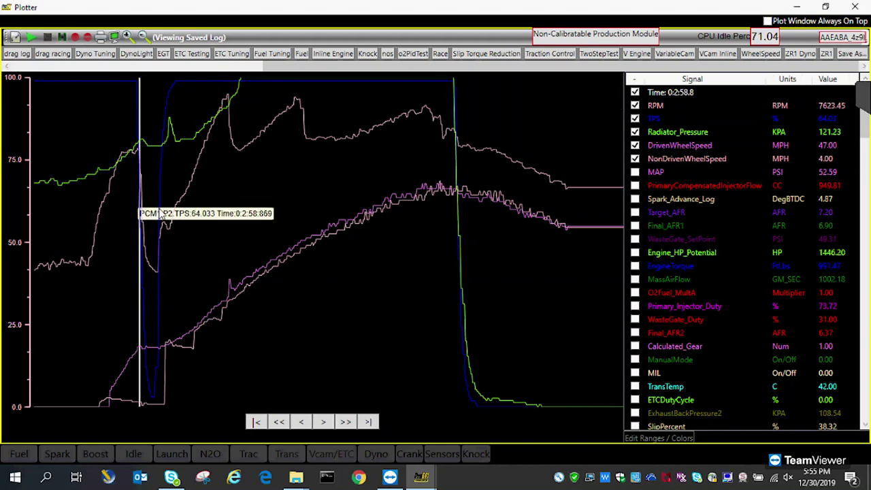
click(157, 213)
click(163, 215)
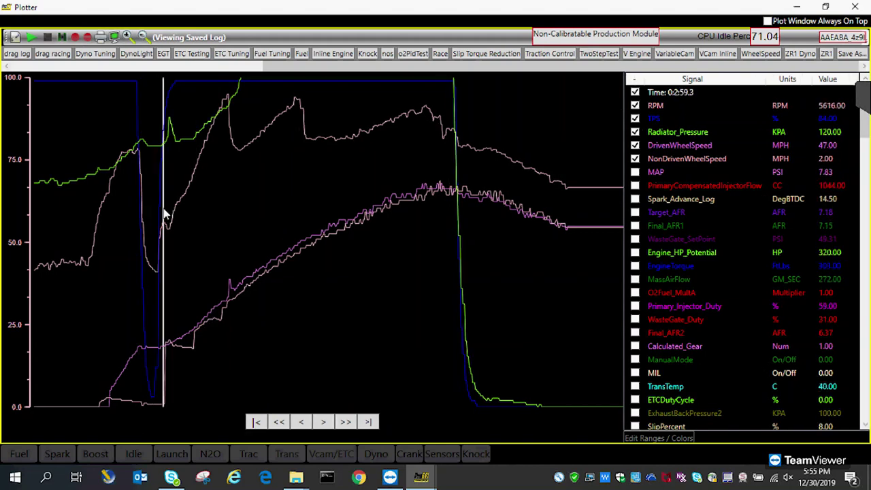
drag(194, 216, 200, 216)
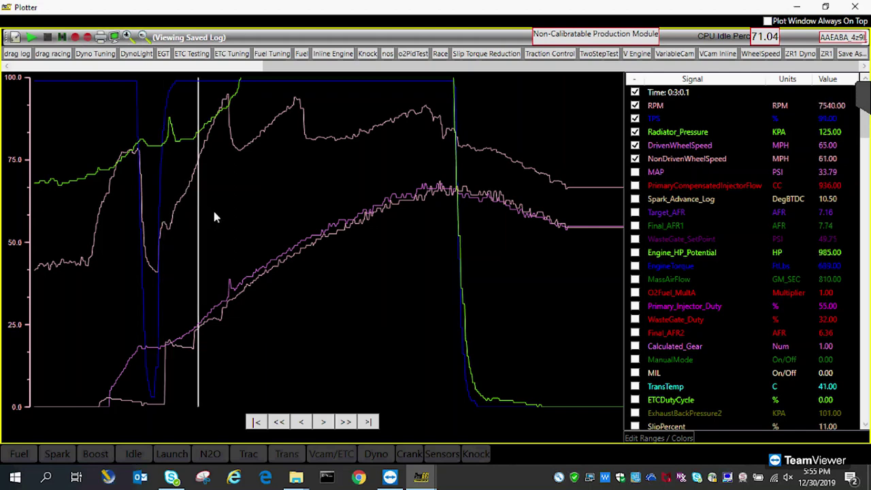
click(216, 212)
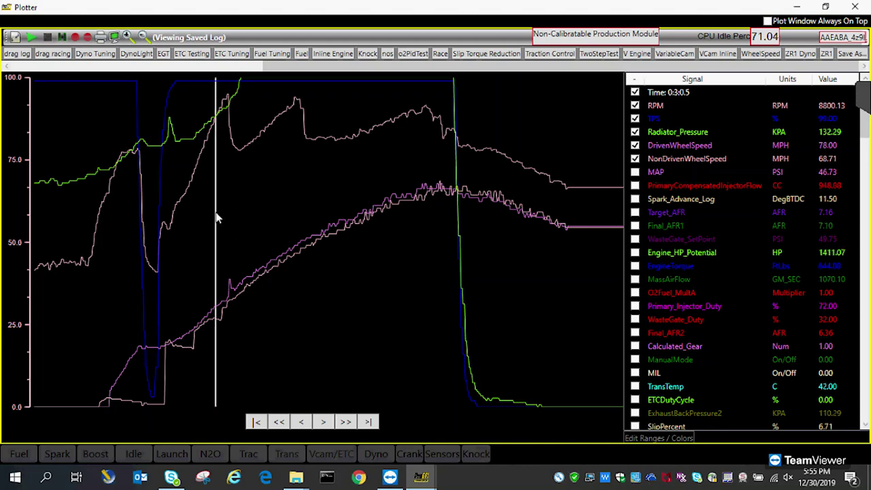
drag(236, 218, 257, 216)
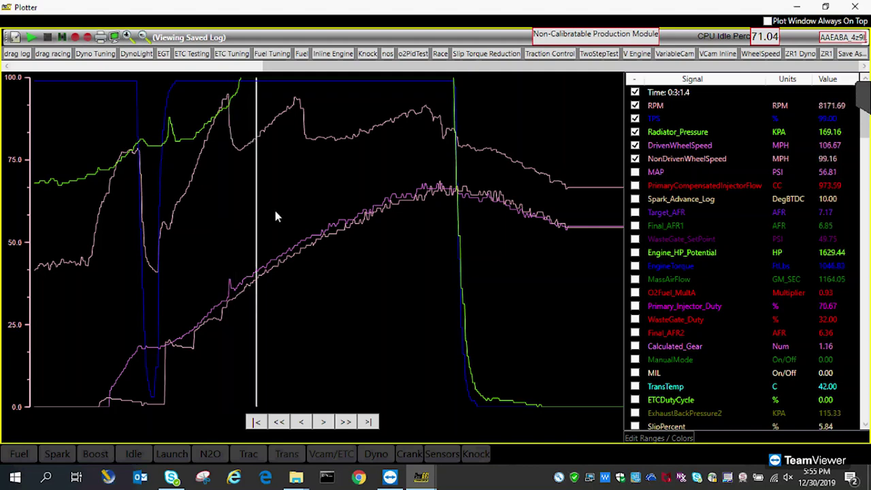
- Move the time cursor to 0:3:2.0, 0:3:2.4, 0:3:4.3, 0:3:2.8, 0:3:0.1 and 0:3:1.1
click(285, 216)
drag(298, 216, 363, 216)
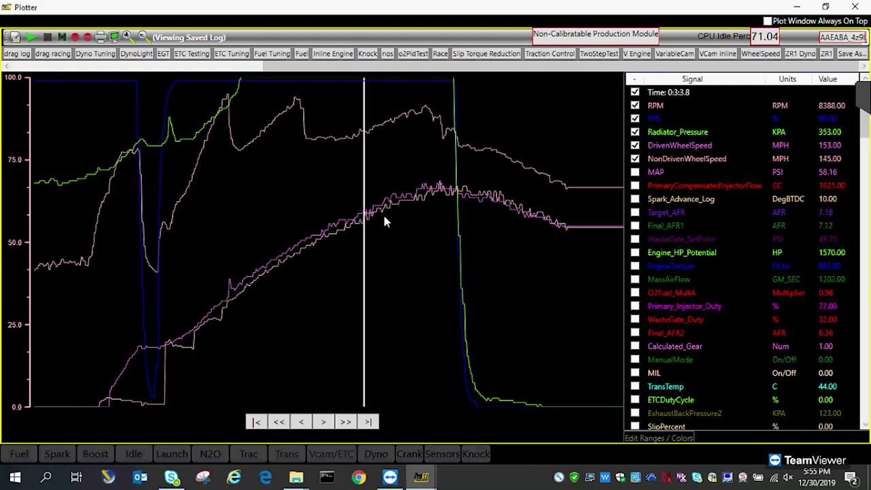
click(396, 223)
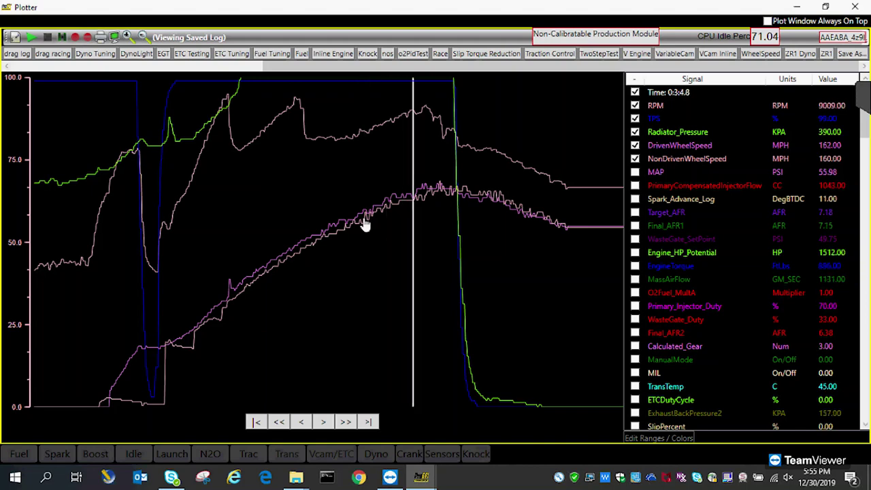
click(318, 232)
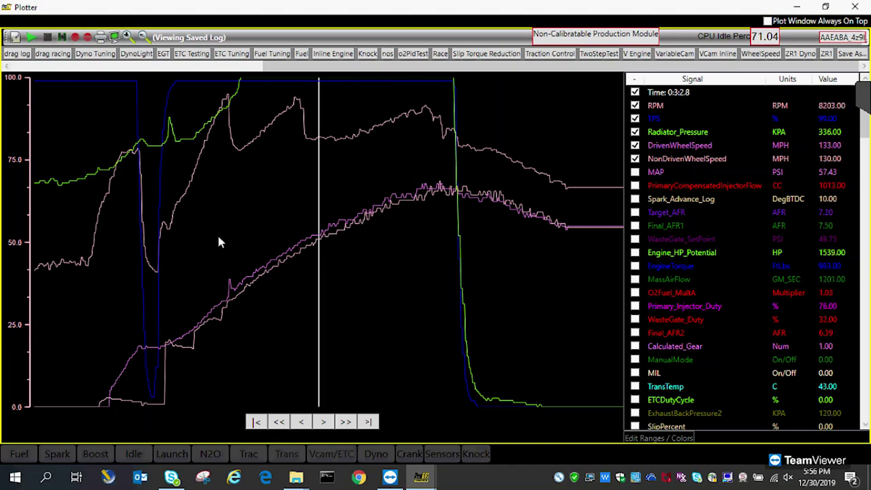
click(198, 233)
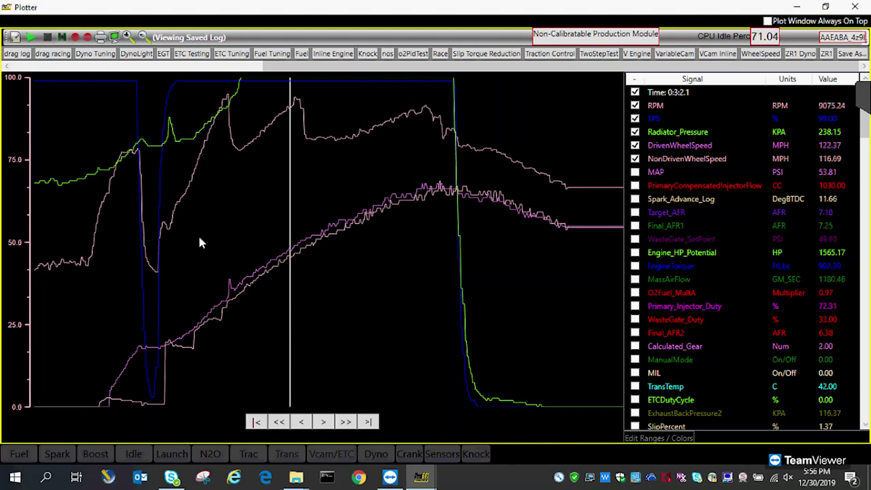
click(243, 232)
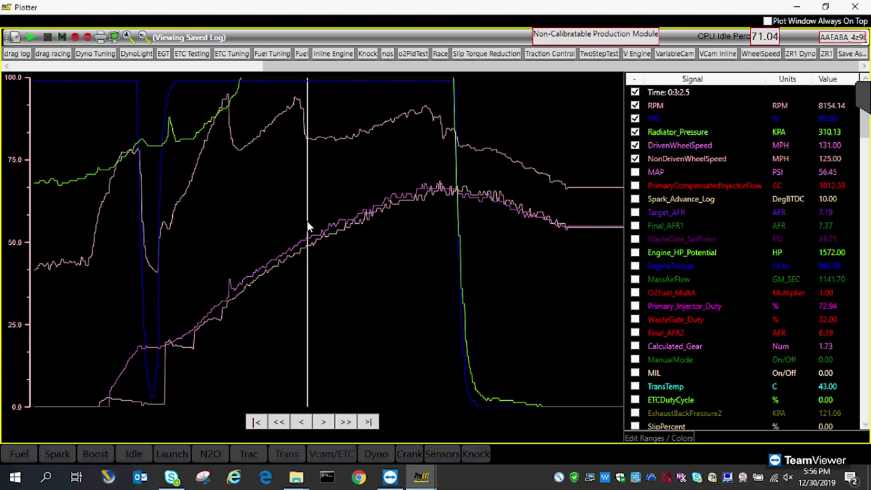
- Move the time marker back to launch at 0:2:57.9
drag(308, 227, 287, 227)
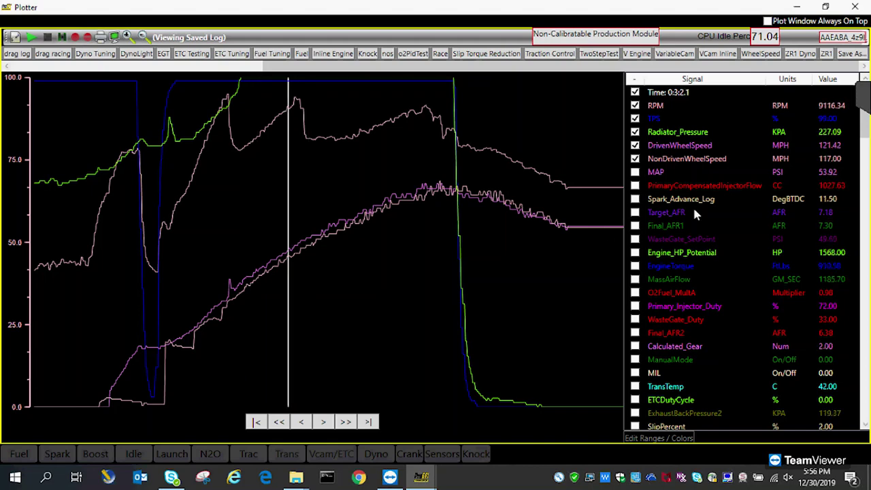
drag(694, 213, 264, 189)
click(100, 216)
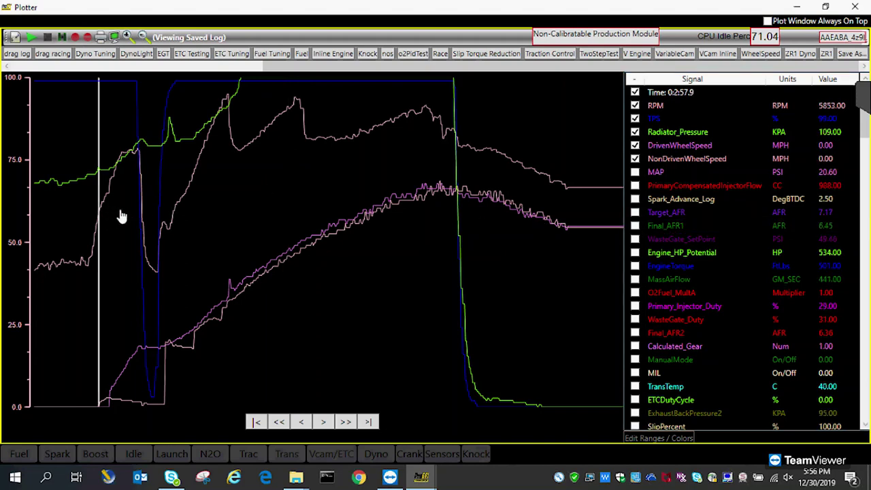
- Advance the marker in small steps from 0:2:58.5 through 0:3:0.0 to 0:3:1.7
click(124, 238)
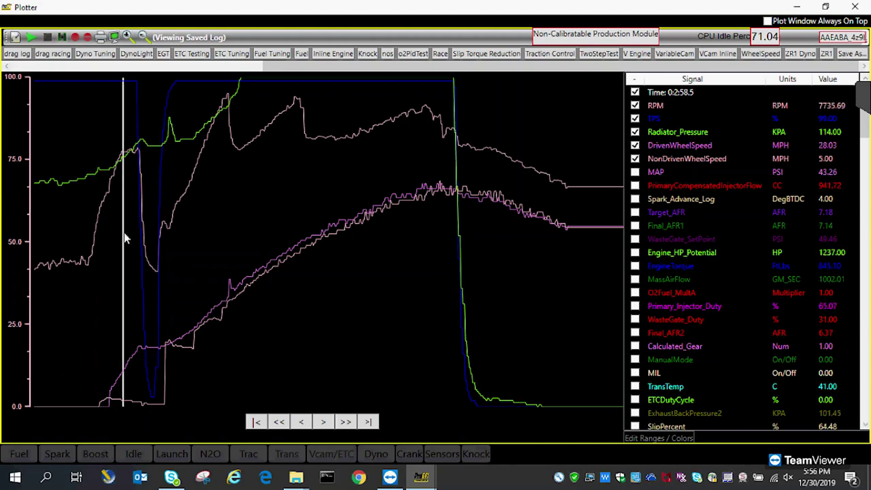
click(140, 233)
click(157, 231)
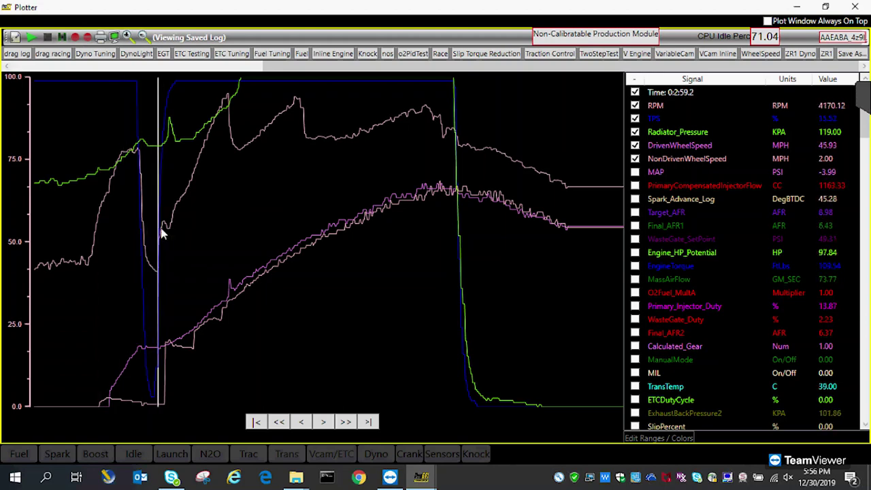
drag(175, 233, 195, 232)
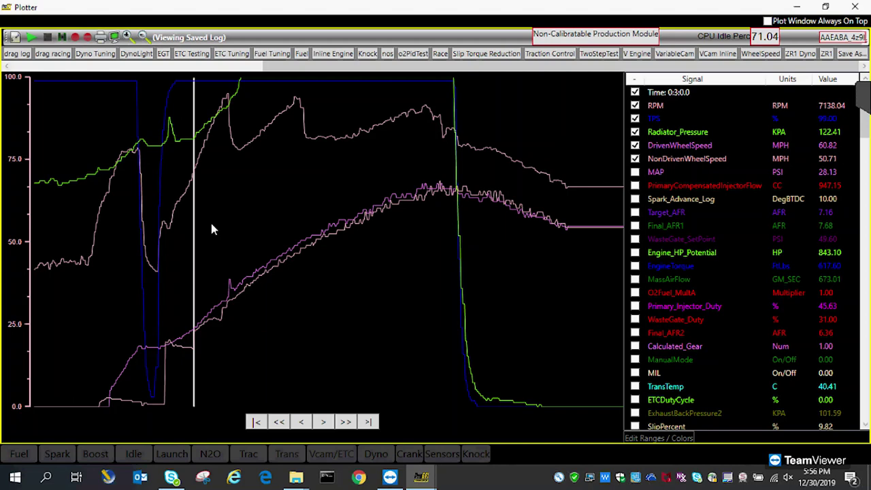
click(211, 230)
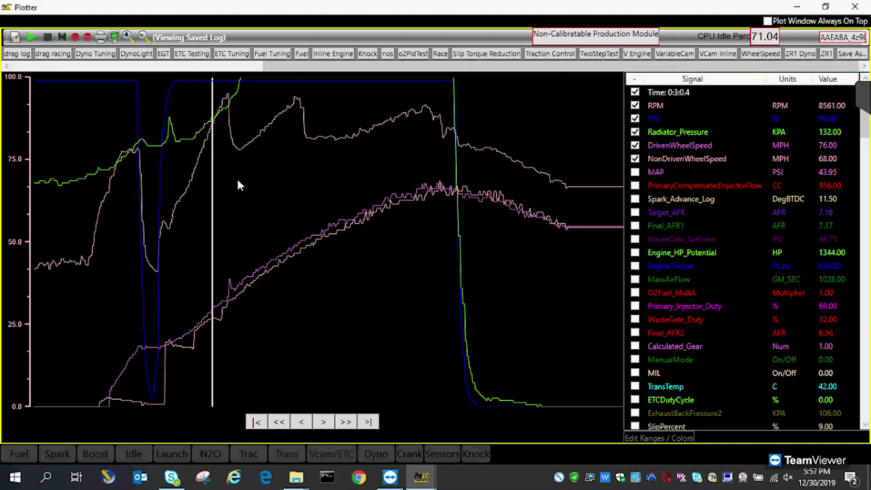
drag(237, 183, 252, 184)
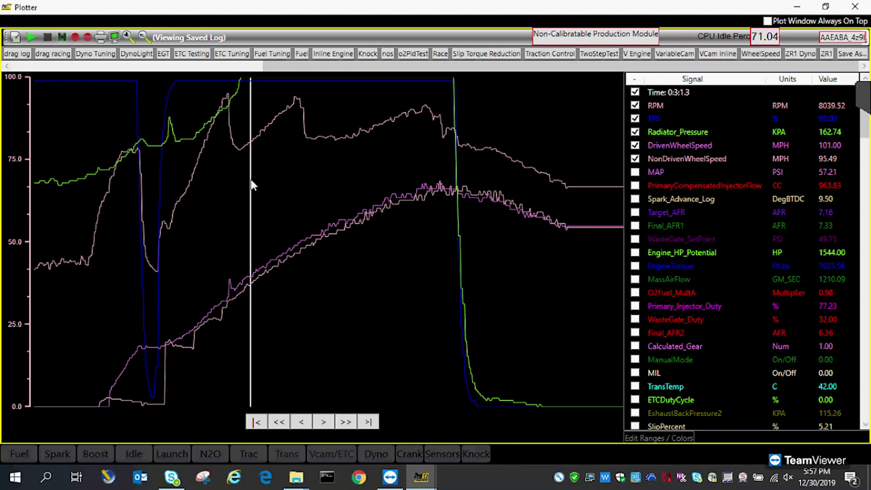
click(270, 184)
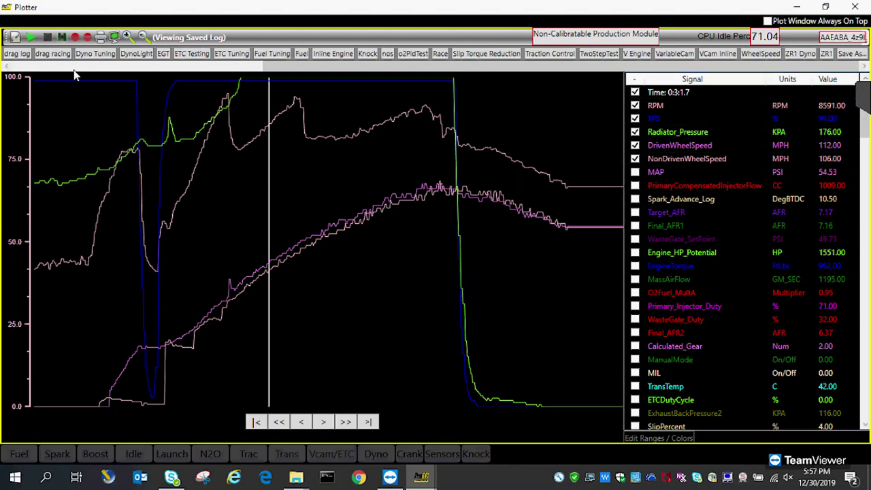
- Load the drag log signal set and place the marker near 0:2:59
click(17, 53)
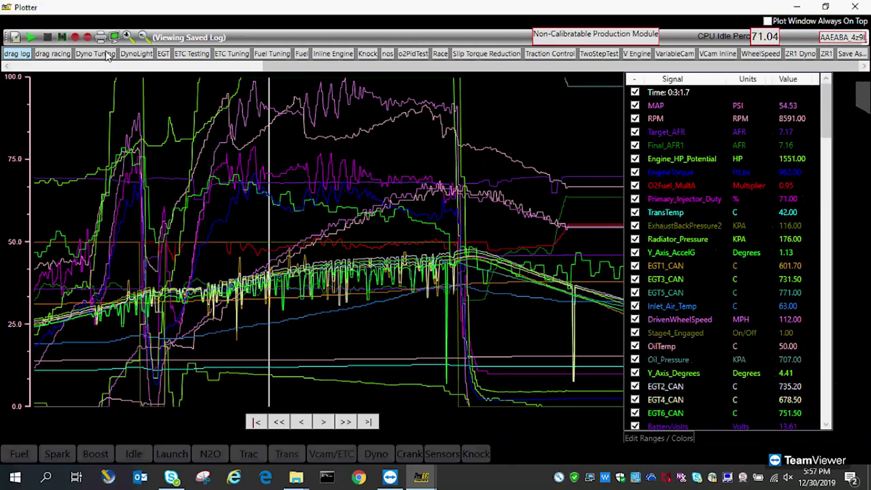
click(236, 225)
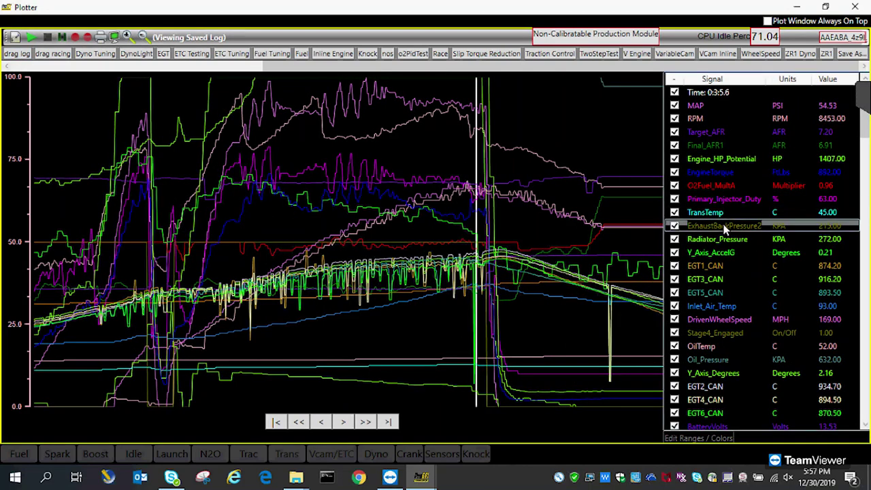
click(175, 198)
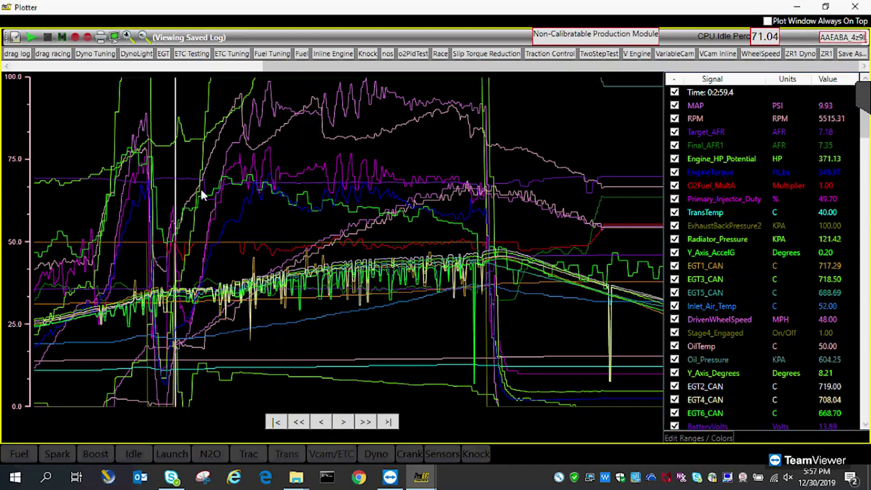
drag(219, 196, 133, 197)
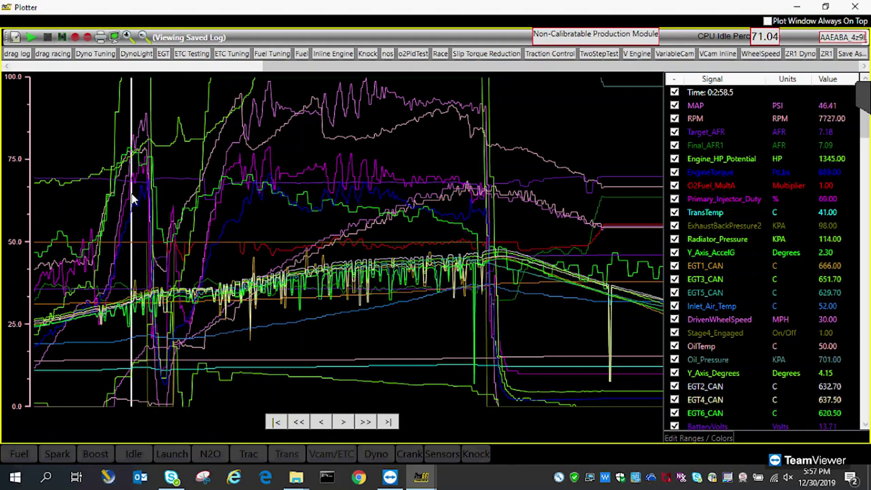
- Step the marker forward from 0:2:59.3 through 0:3:1.9 and 0:3:3.3 to 0:3:5.2
click(170, 196)
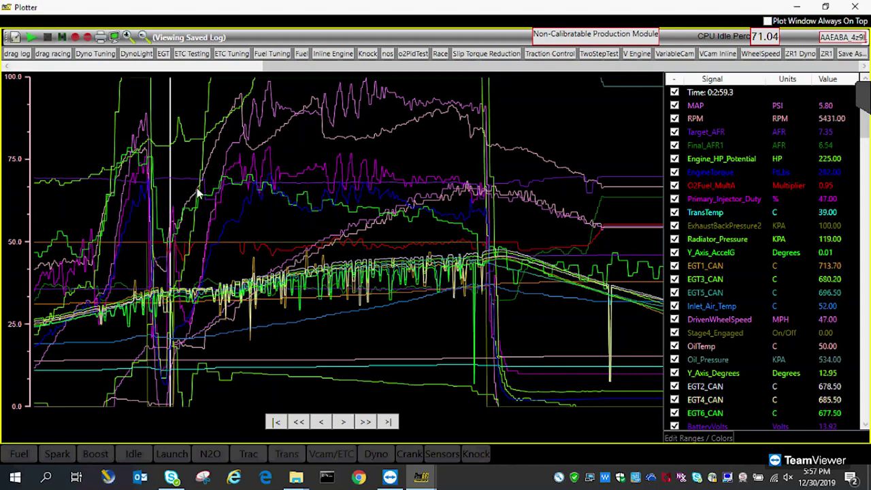
click(198, 194)
click(233, 189)
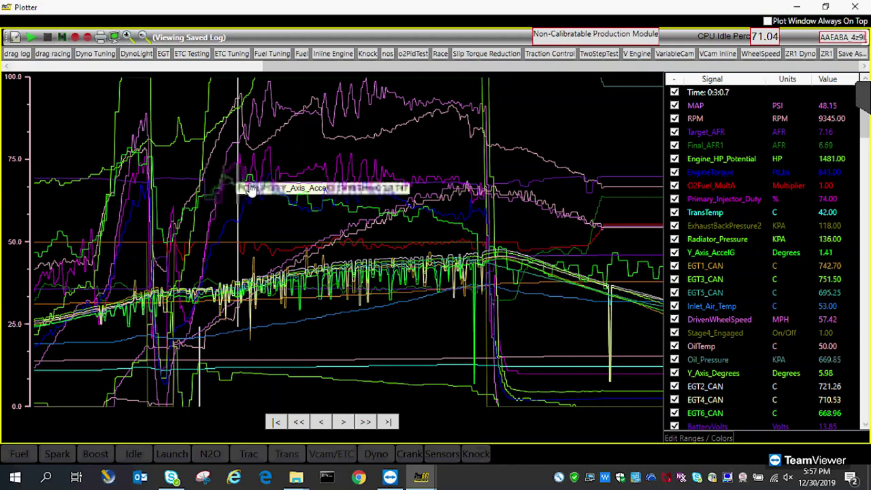
click(259, 188)
click(293, 182)
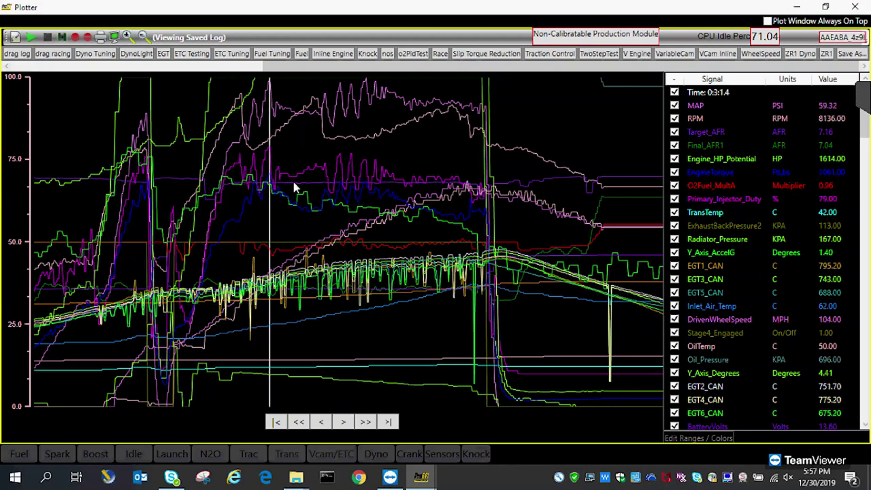
click(347, 183)
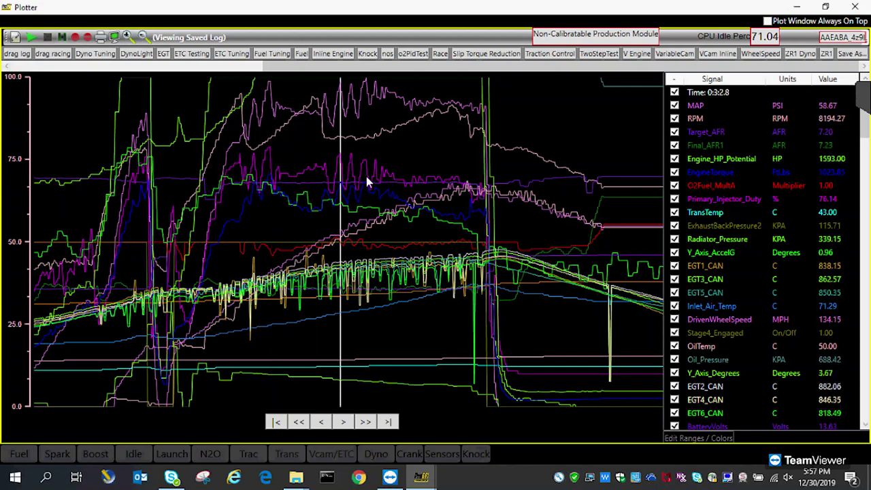
click(366, 176)
click(366, 177)
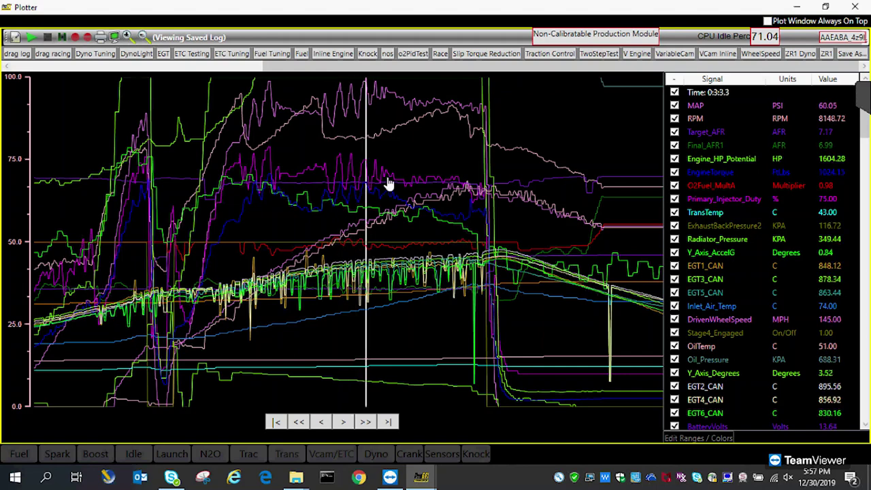
click(400, 170)
click(420, 166)
click(457, 162)
click(459, 161)
click(458, 161)
- Reposition the marker around 0:3:4.7–0:3:4.8, then out to 0:3:5.5
click(379, 156)
click(417, 151)
click(434, 143)
click(438, 148)
click(438, 148)
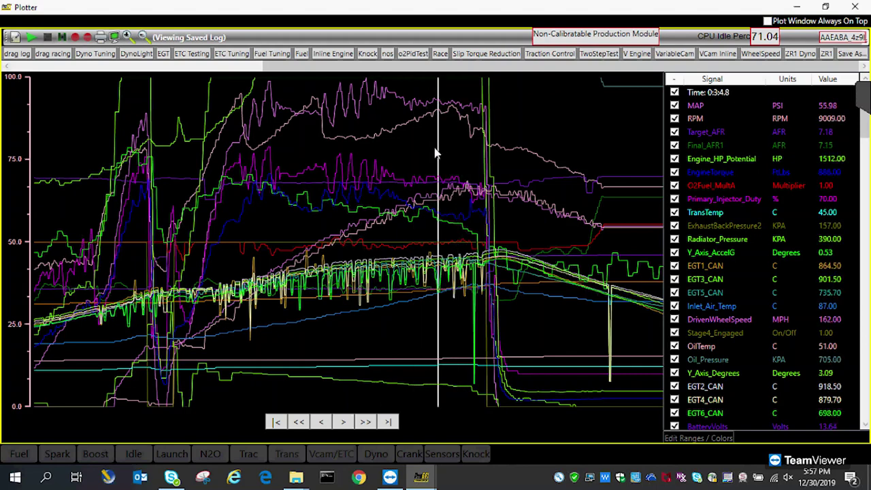
click(442, 147)
click(471, 143)
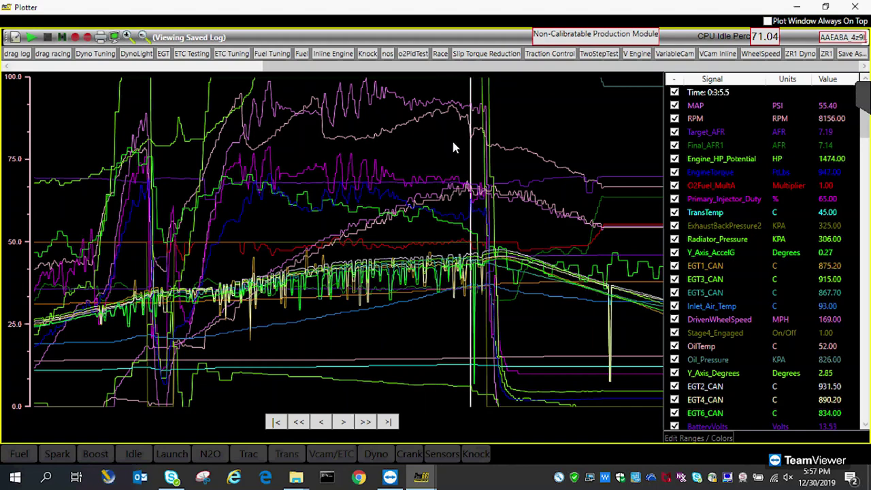
- Step the marker back through 0:3:4.0 to settle at 0:3:2.6
click(406, 143)
click(398, 144)
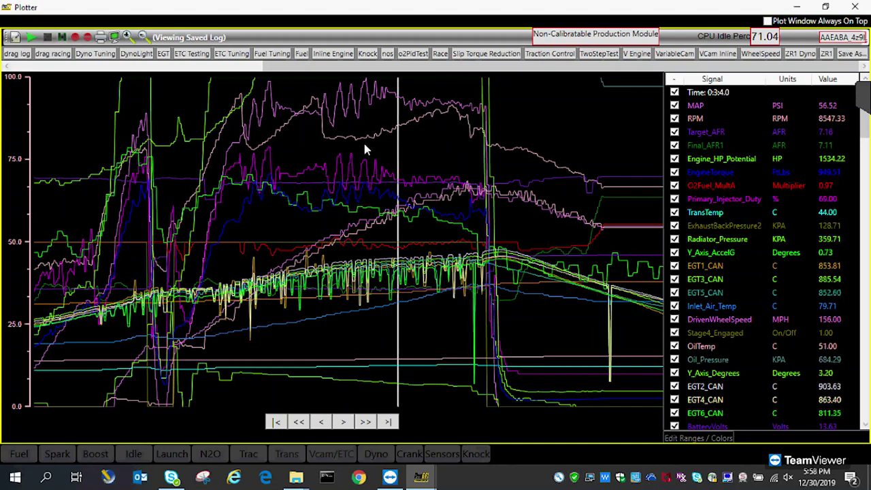
click(374, 143)
click(341, 143)
click(336, 145)
click(332, 144)
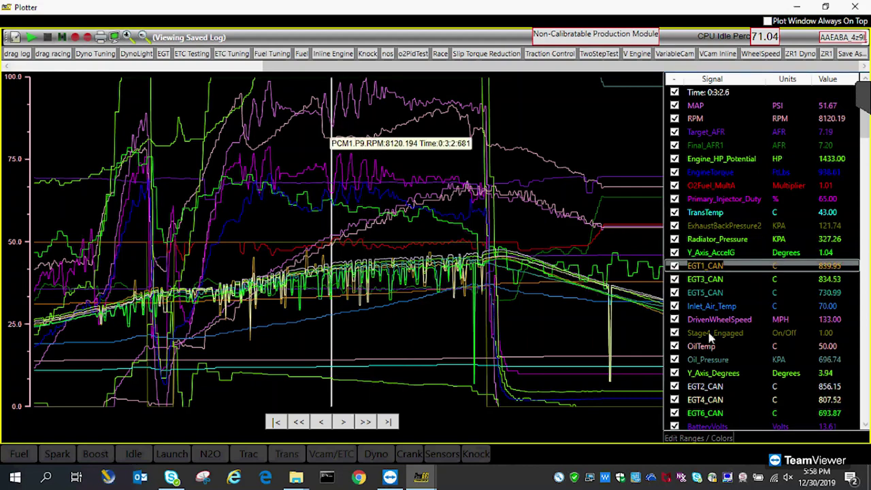
- Drag EGT2_CAN, EGT4_CAN and EGT6_CAN up so the EGT rows run 1 through 6
drag(708, 339, 708, 279)
drag(707, 376, 708, 386)
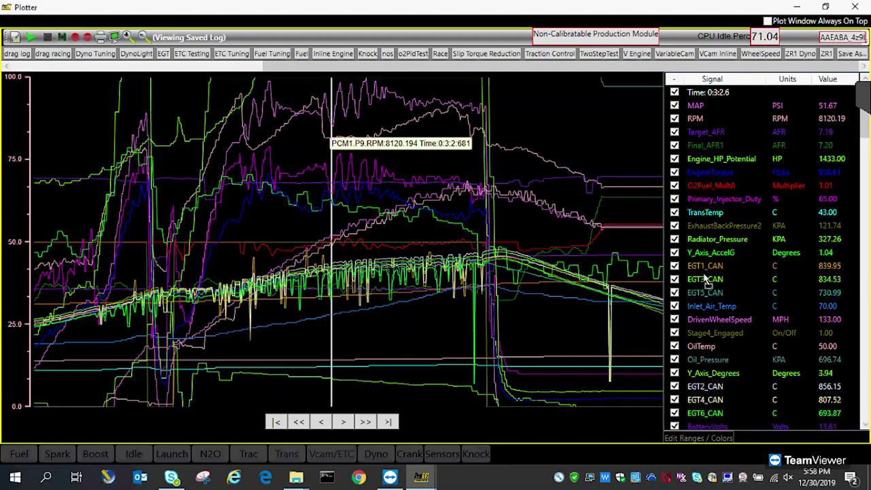
drag(708, 306, 707, 307)
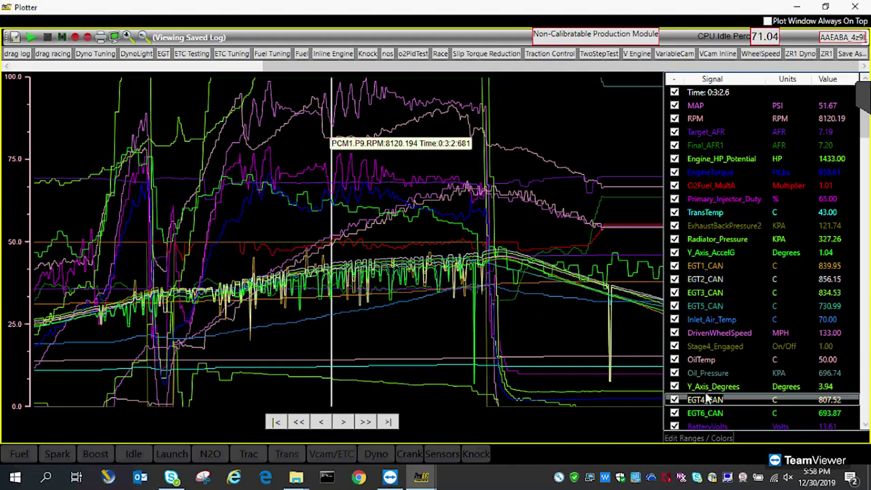
click(704, 302)
drag(707, 416, 704, 331)
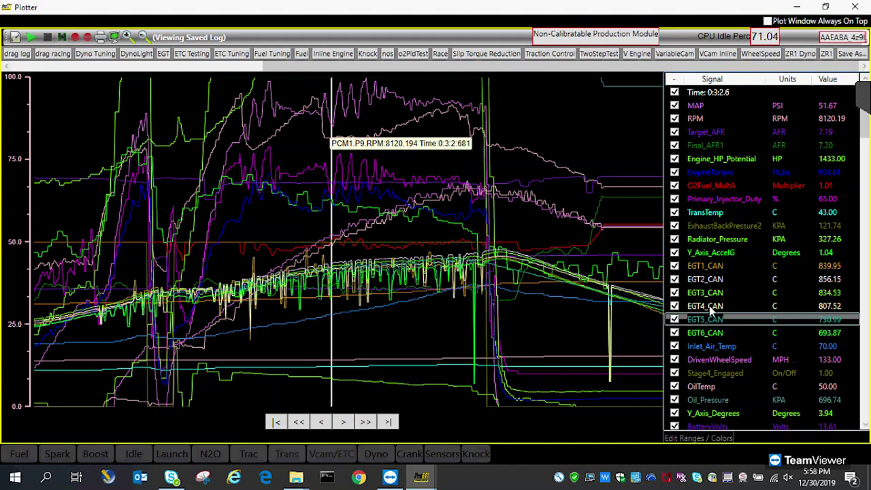
- Sweep the marker from launch at 0:2:57.6 through the pass, settling near 0:3:4.4 to read EGTs
click(89, 212)
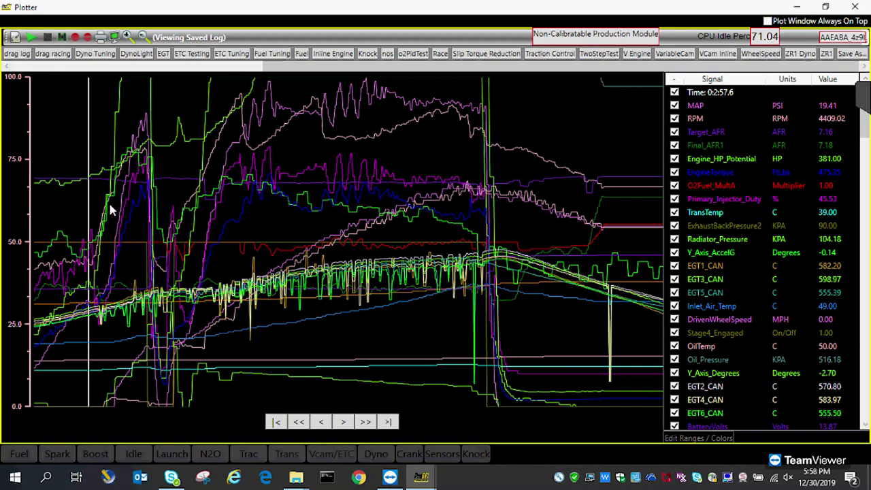
drag(120, 211, 95, 211)
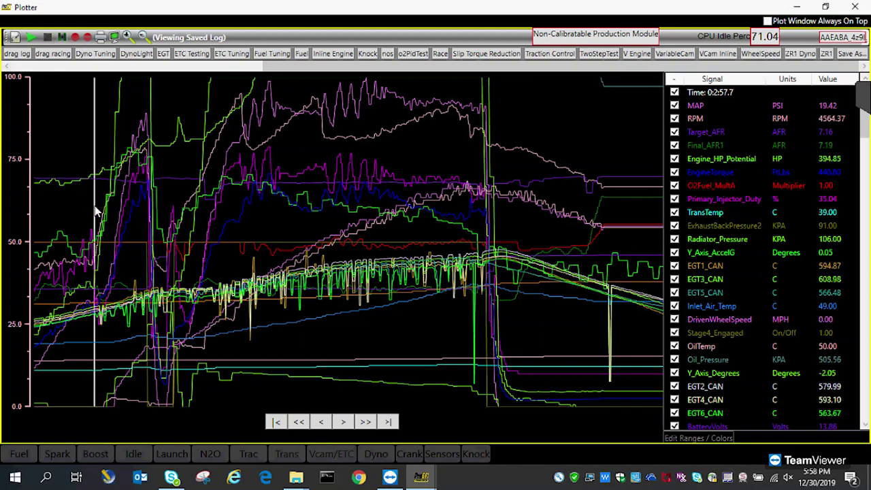
drag(95, 211, 462, 210)
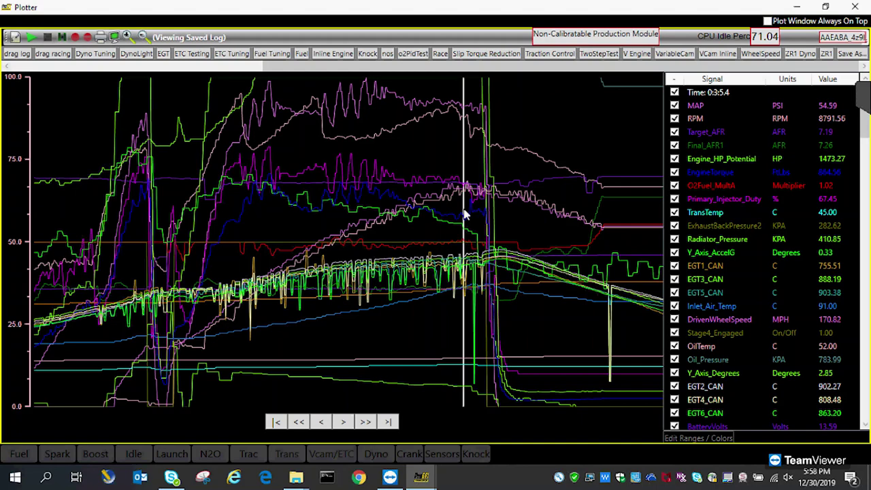
drag(473, 219, 384, 305)
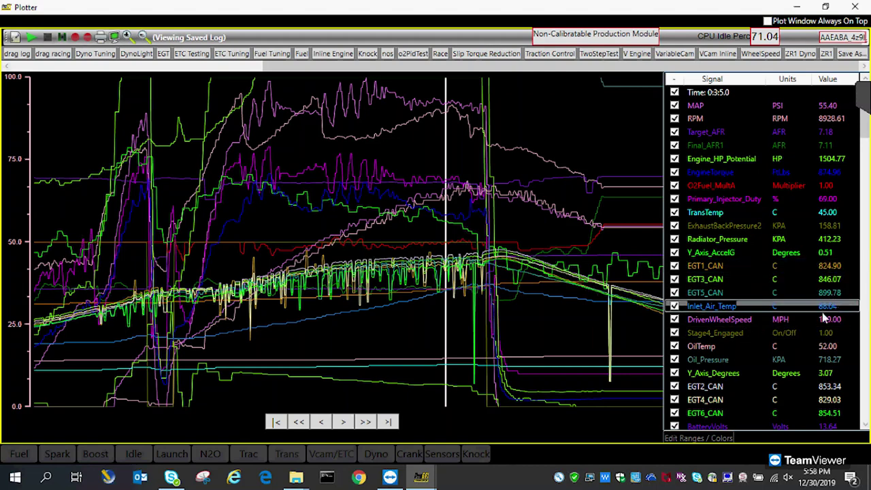
click(421, 249)
key(Left)
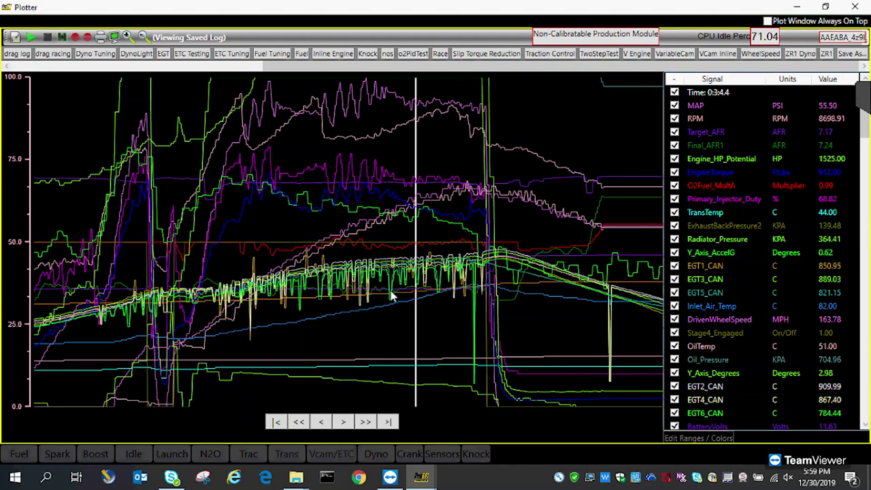
- Check values at 3:03.9 and 3:04.2, then step from the run start past 2:59.3
click(393, 232)
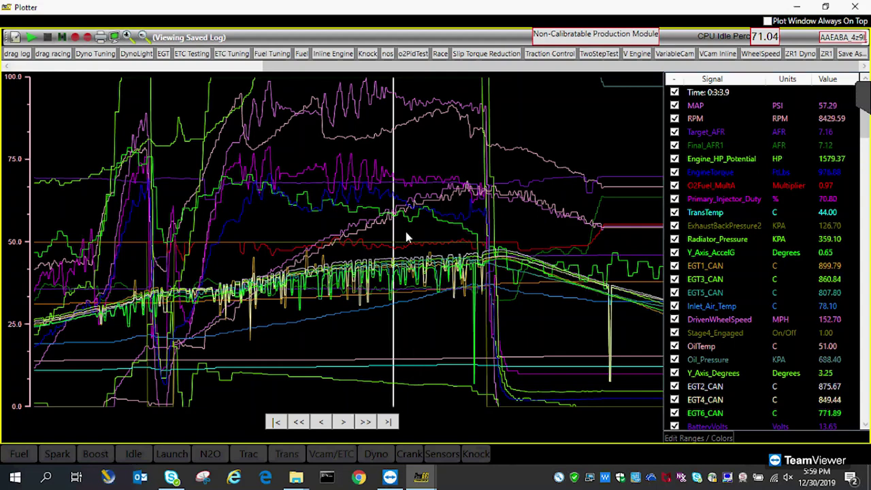
click(408, 237)
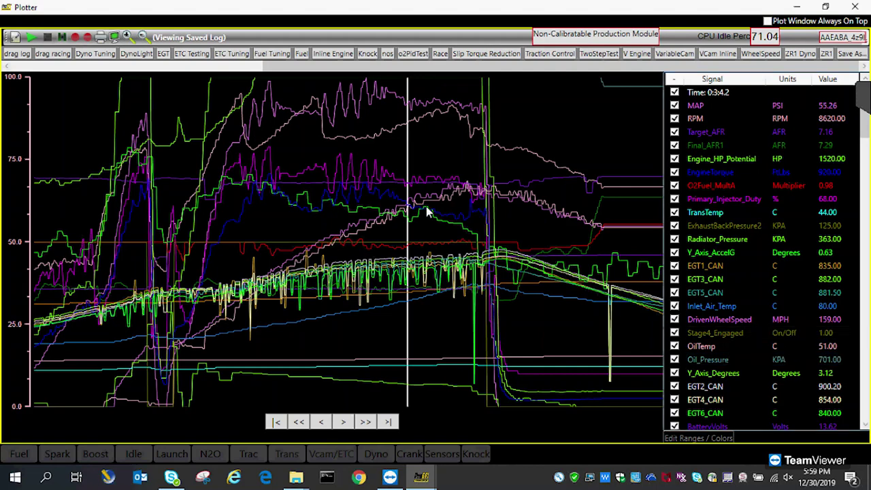
click(74, 216)
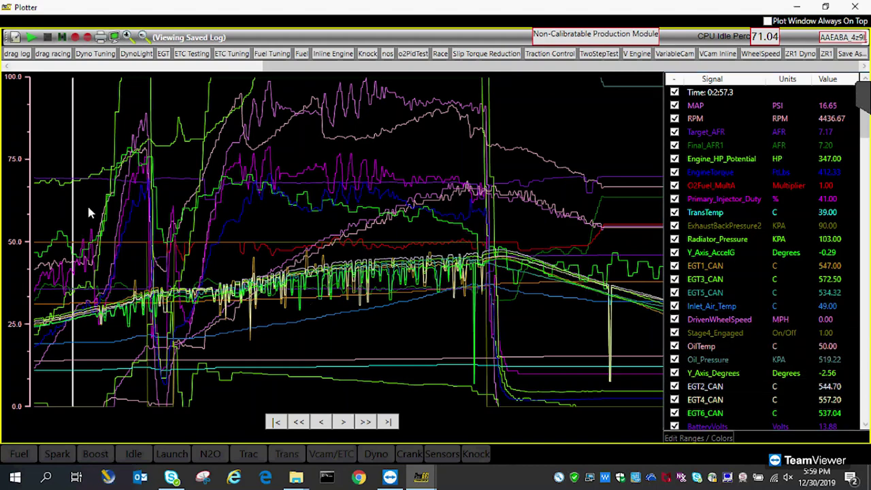
click(134, 204)
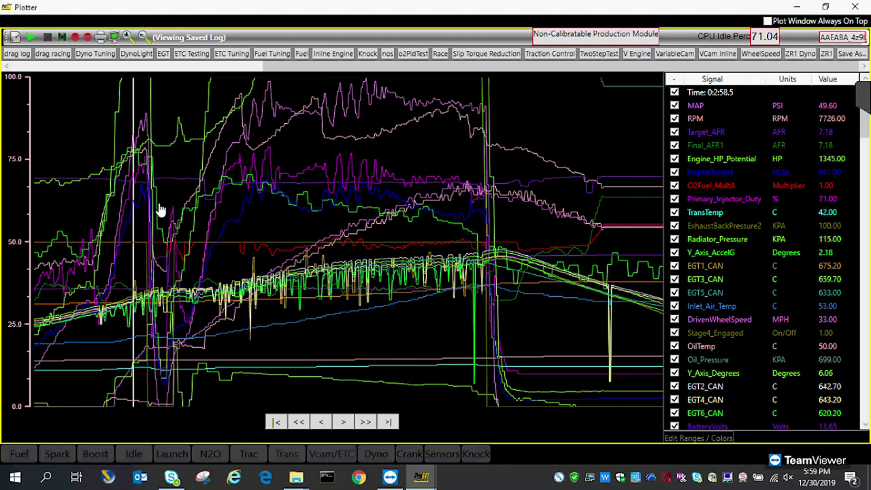
mouse_move(167, 204)
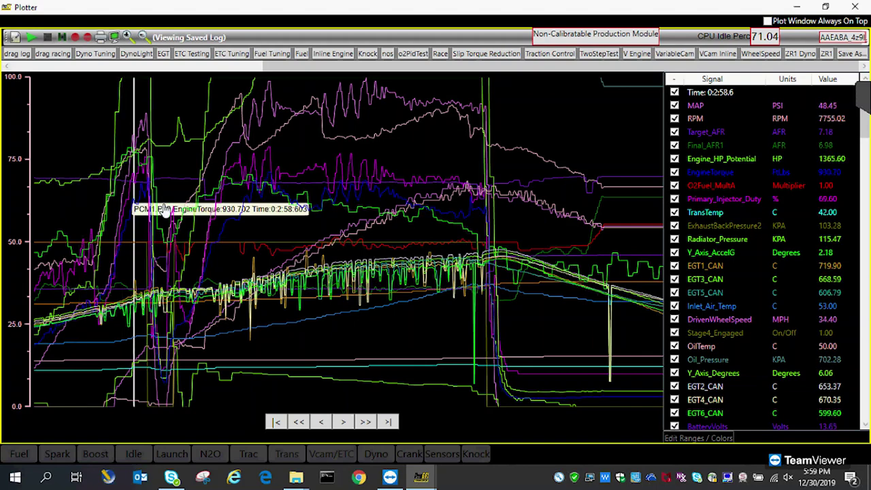
click(169, 162)
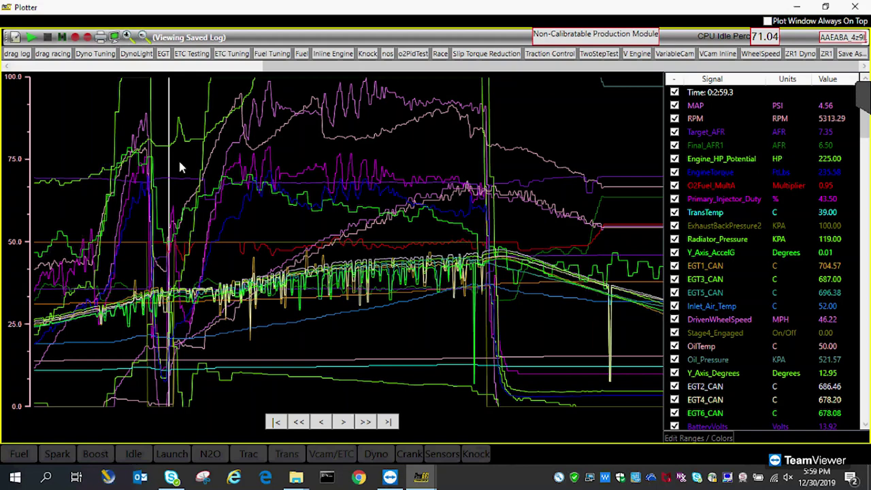
key(space)
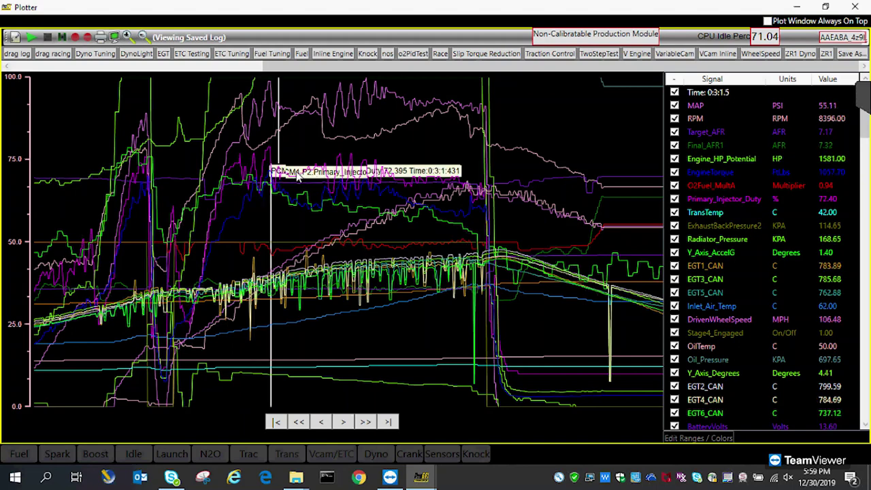
- Highlight Y_Axis_Degrees and Y_Axis_AccelG while sweeping the marker from 2:57.4 through launch to 2:58.4
click(723, 373)
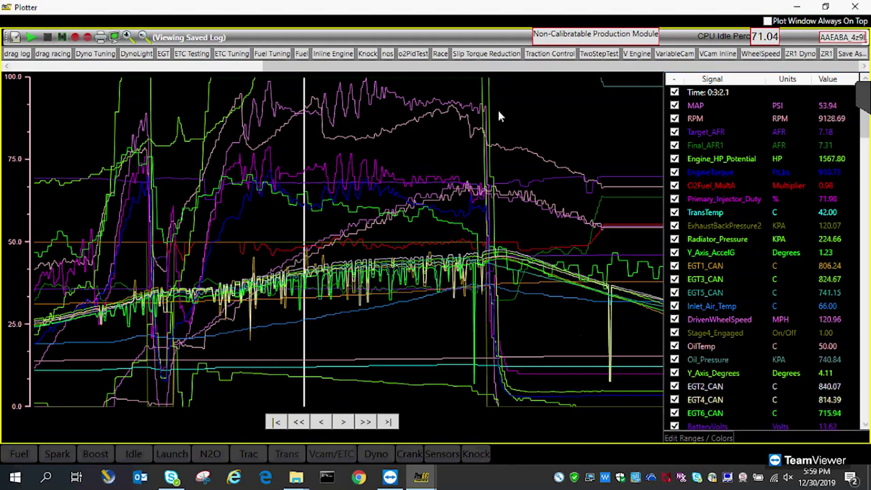
click(141, 228)
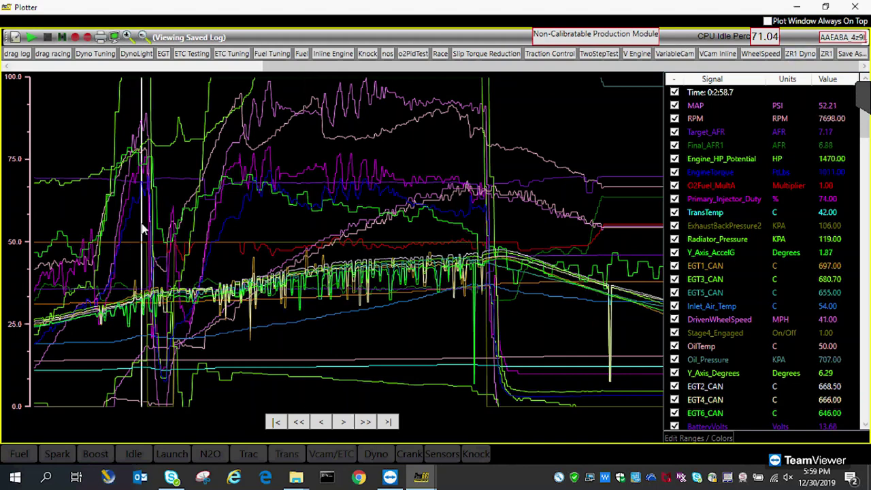
click(77, 206)
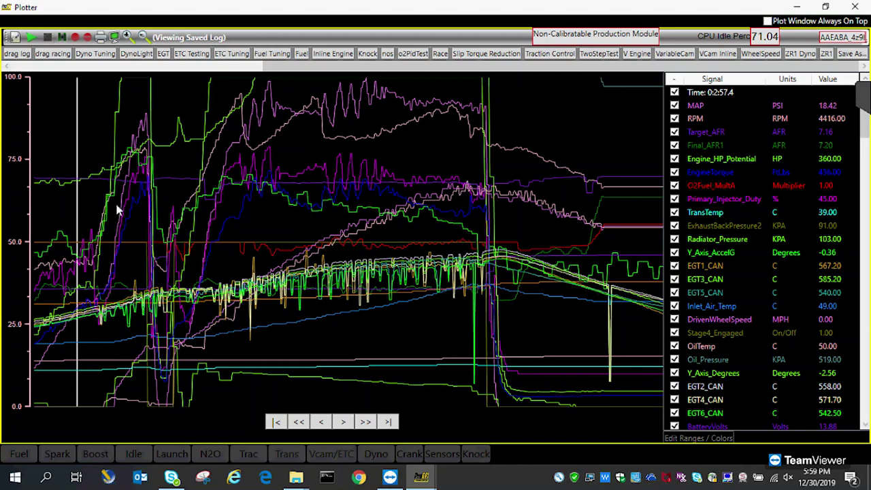
drag(115, 201, 239, 209)
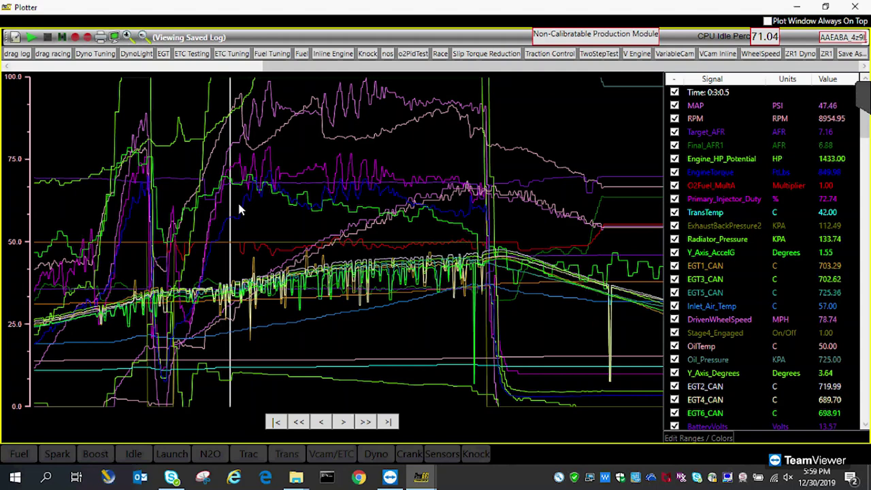
click(711, 285)
click(722, 253)
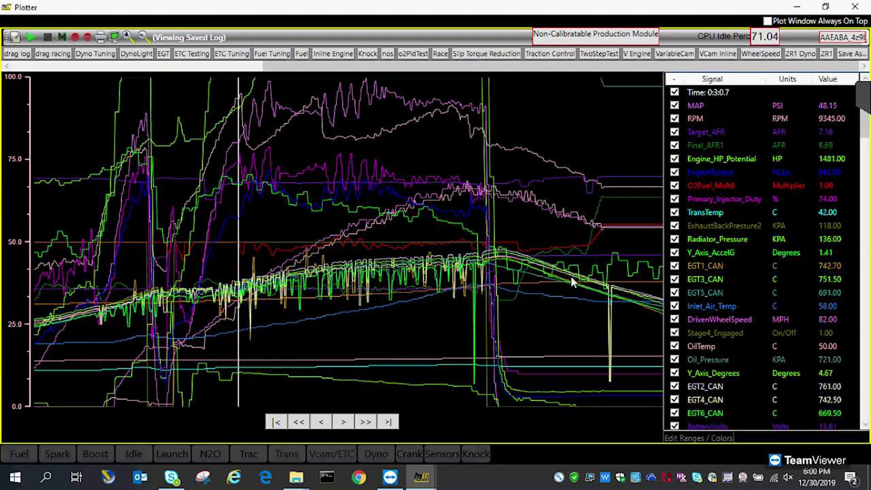
- Show the WheelSpeed signal set, add the Y_Axis_AccelG trace, and check it from launch into the pass
click(760, 53)
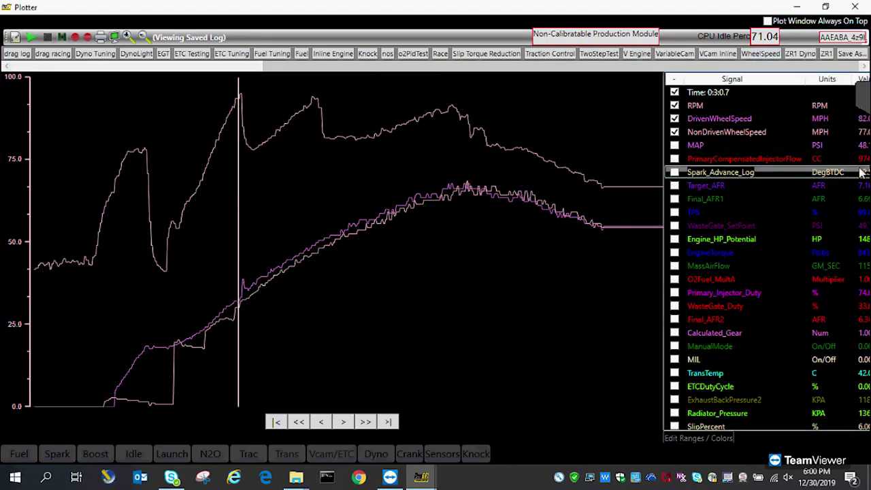
click(498, 217)
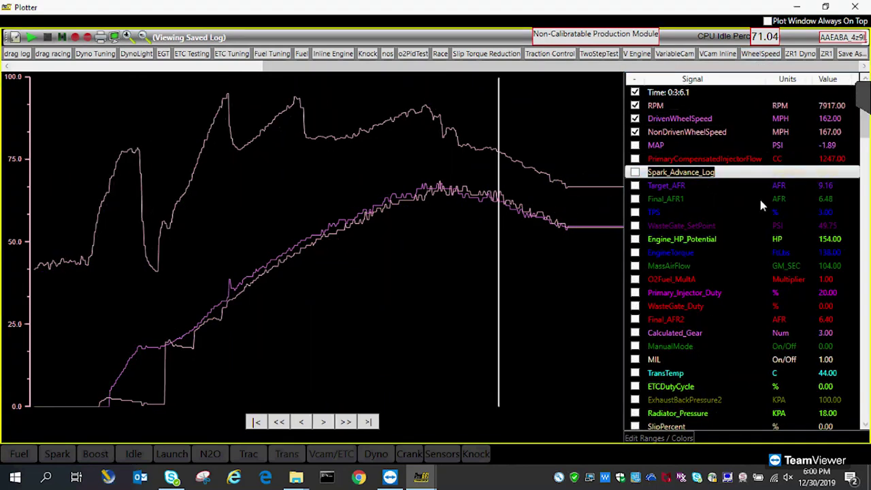
drag(865, 136, 868, 167)
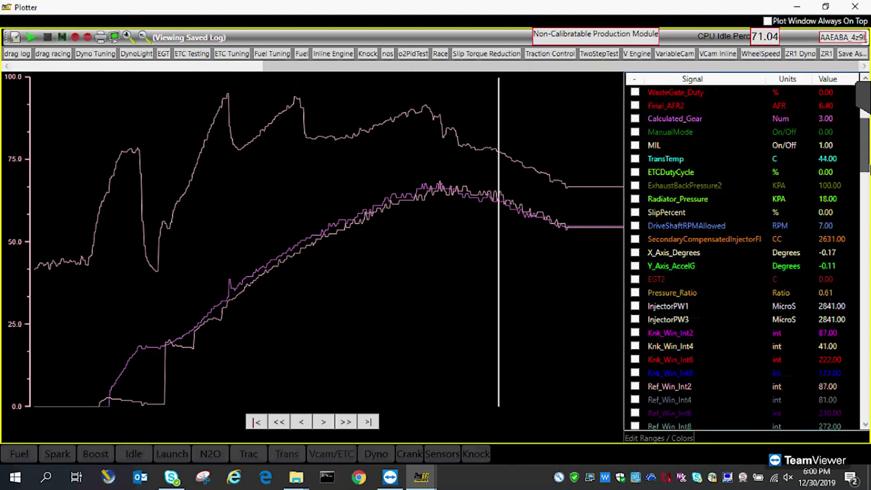
click(634, 265)
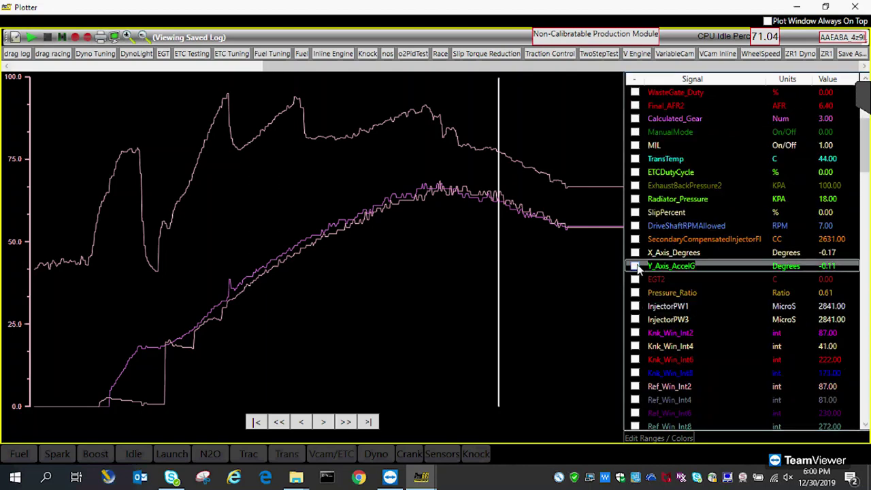
click(112, 295)
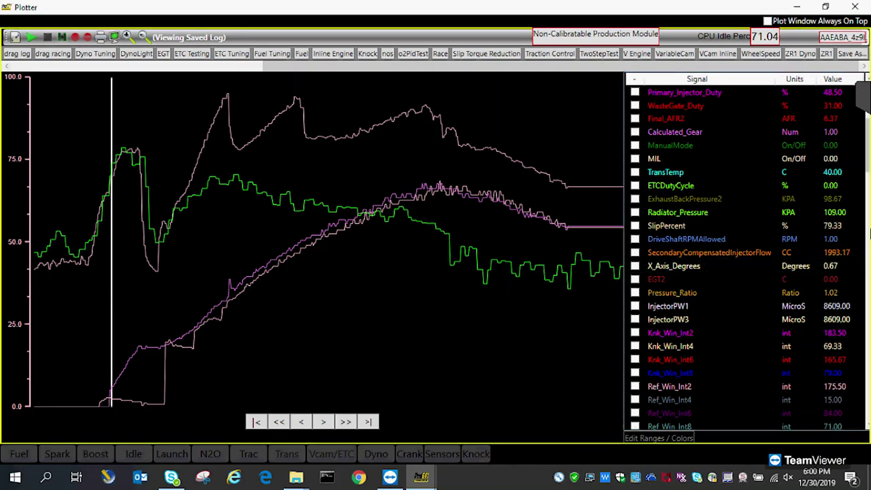
click(365, 287)
drag(866, 150, 865, 97)
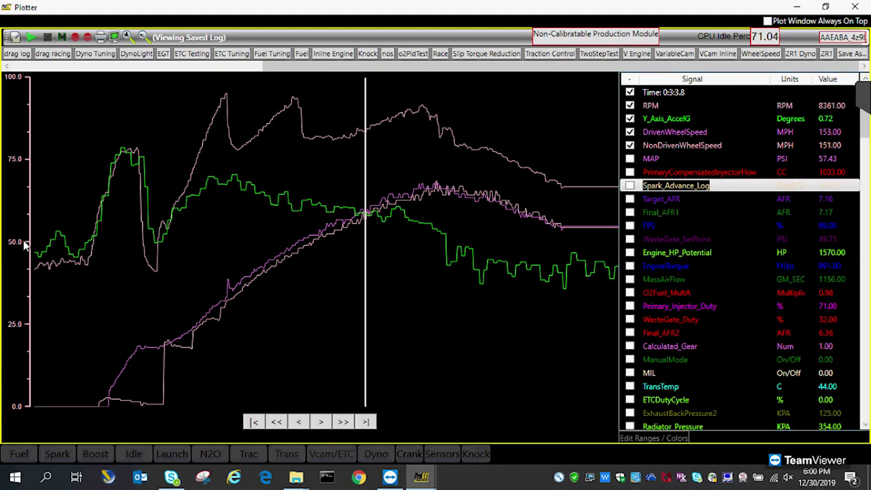
- Step the marker from 2:57.4 before launch to 2:58.3 and then 2:58.5
click(74, 200)
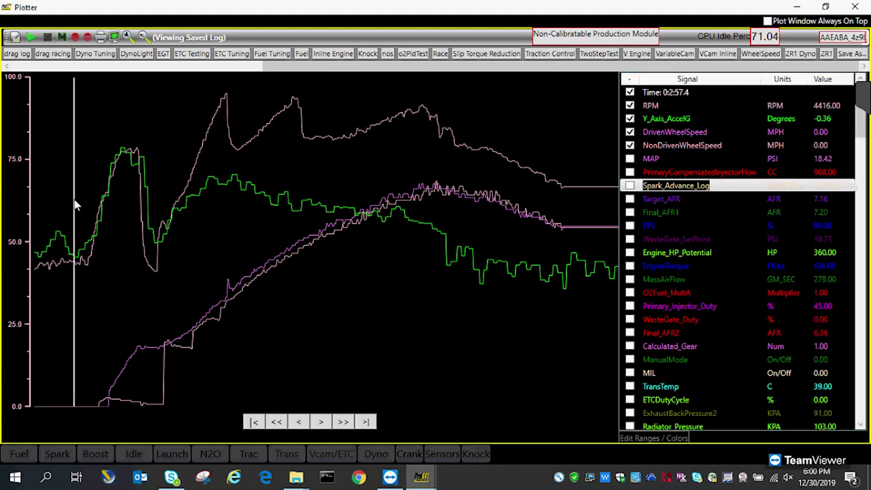
click(116, 198)
drag(118, 196, 126, 198)
click(124, 198)
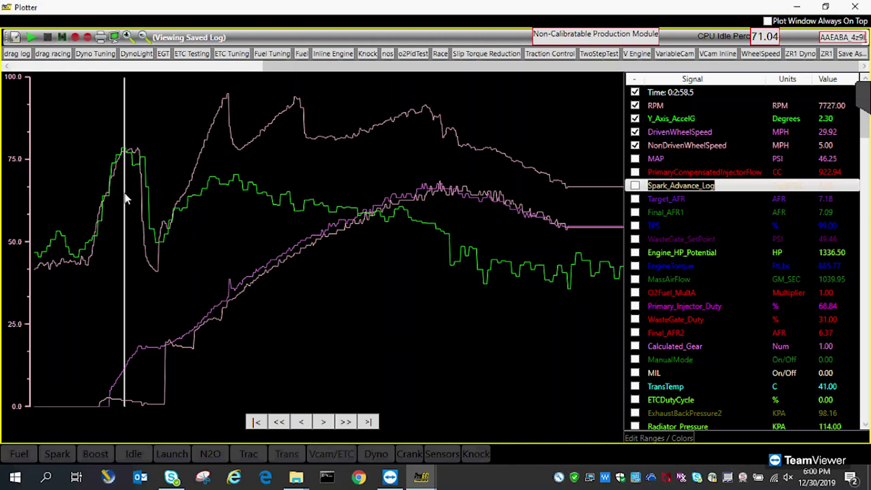
- Advance the marker through 2:59.0 to 3:00.5–3:00.6, then return to the 2:58.5 wheelspin point
click(149, 196)
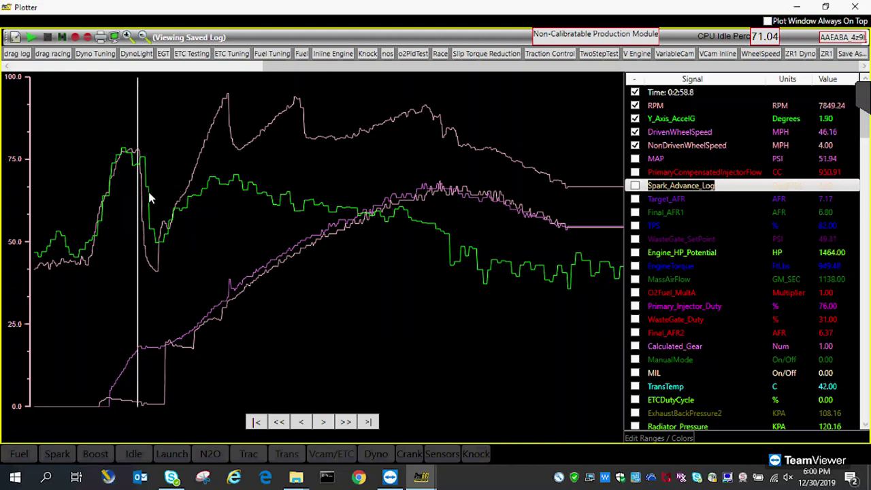
click(149, 196)
click(220, 190)
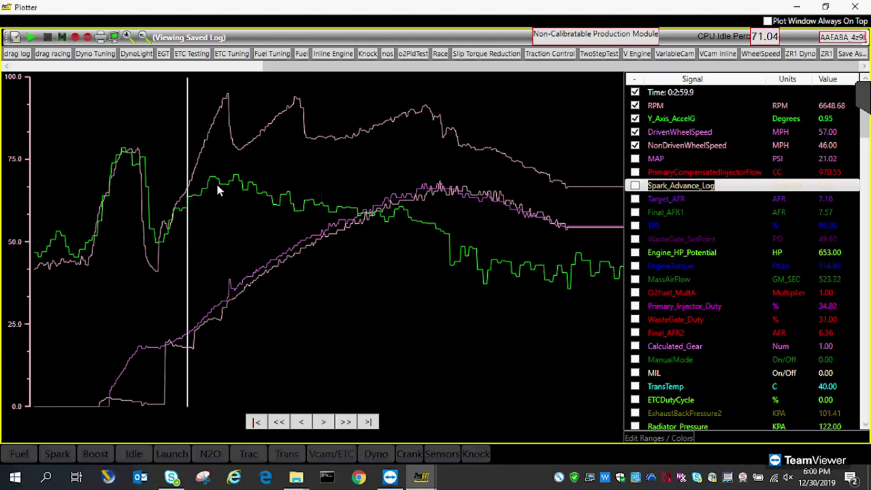
click(219, 190)
click(220, 193)
click(218, 192)
click(216, 193)
click(123, 172)
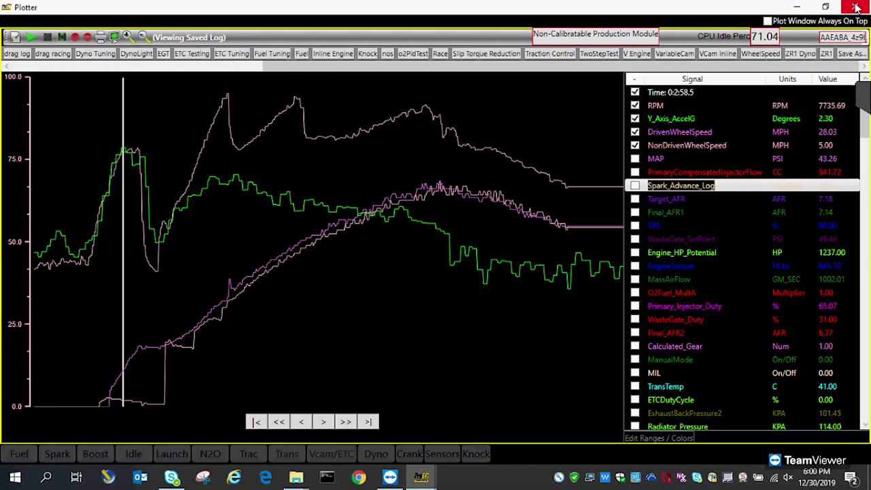
- Minimize the Plotter and bring up the I-Boost stages page of Boost control
click(798, 10)
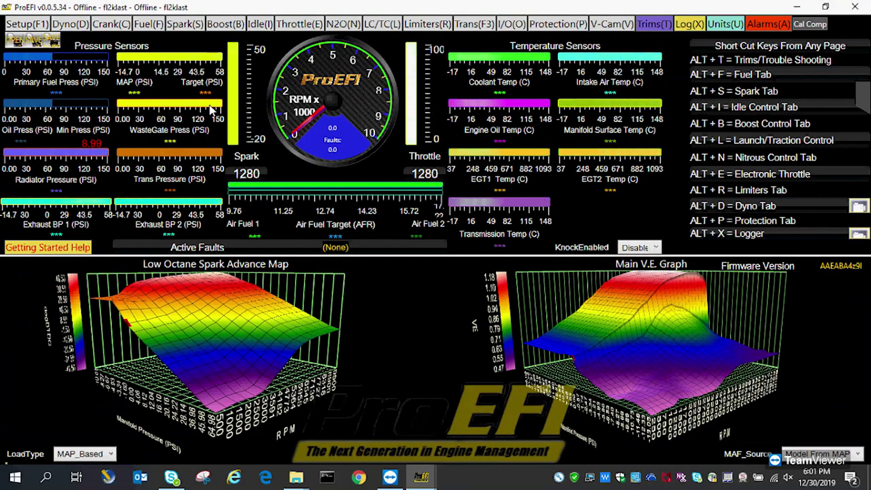
click(226, 24)
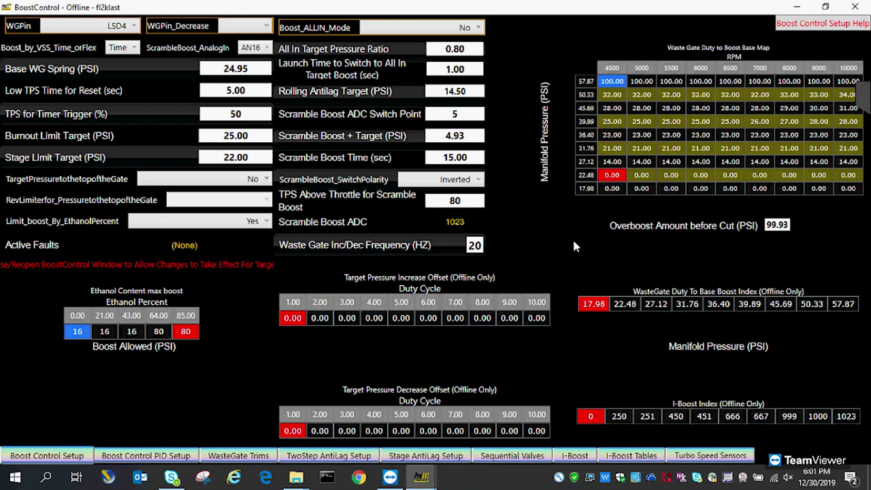
click(583, 454)
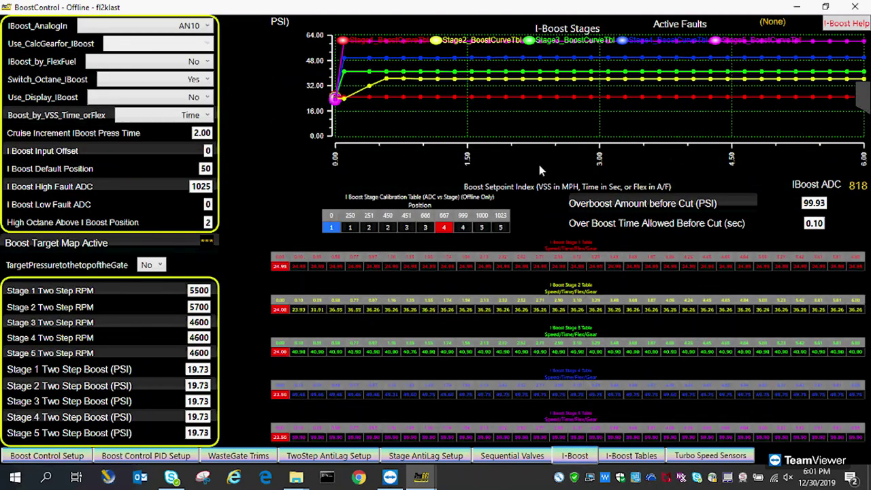